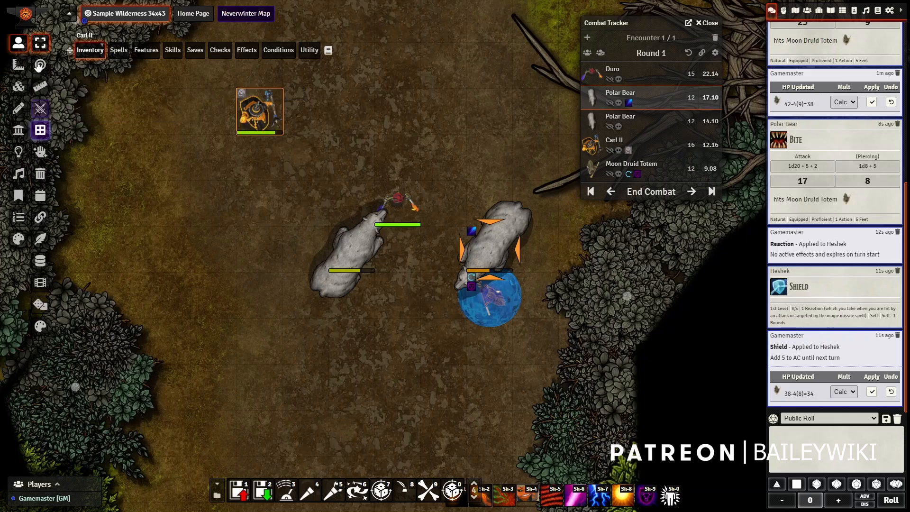
Target Carl II and cast Haste from his 3rd-level spells with a 3rd-level slot, ending his existing concentration
click(40, 65)
click(267, 116)
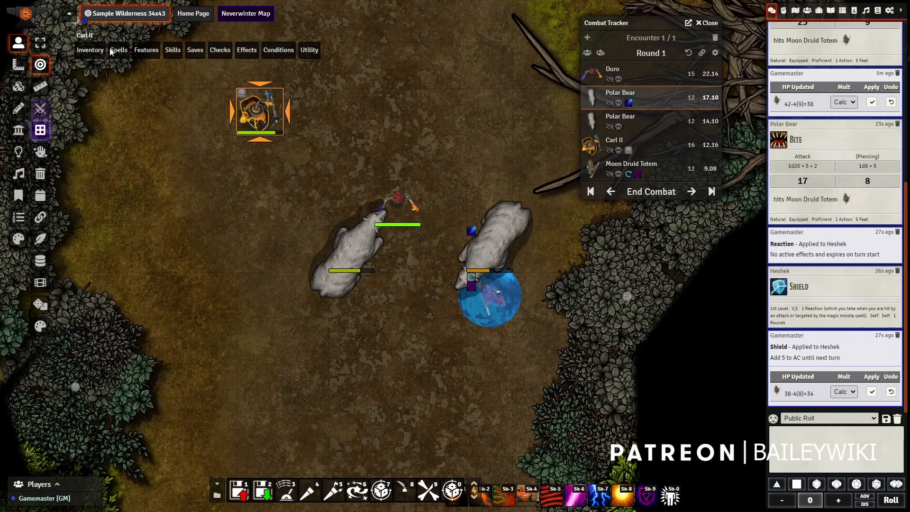
mouse_move(119, 51)
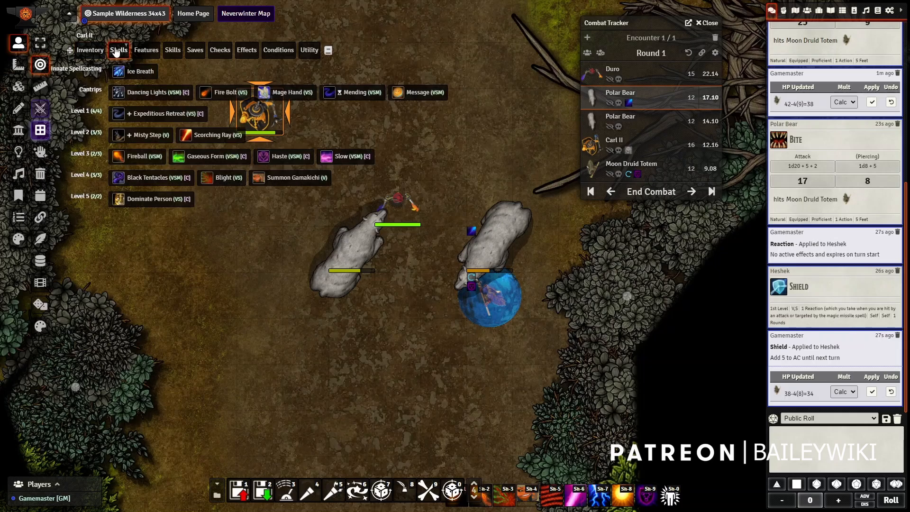
click(271, 157)
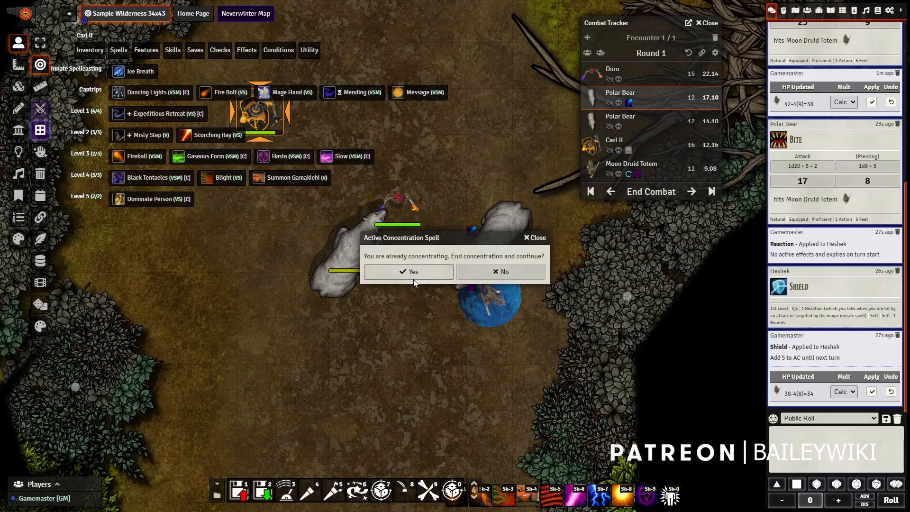
click(425, 274)
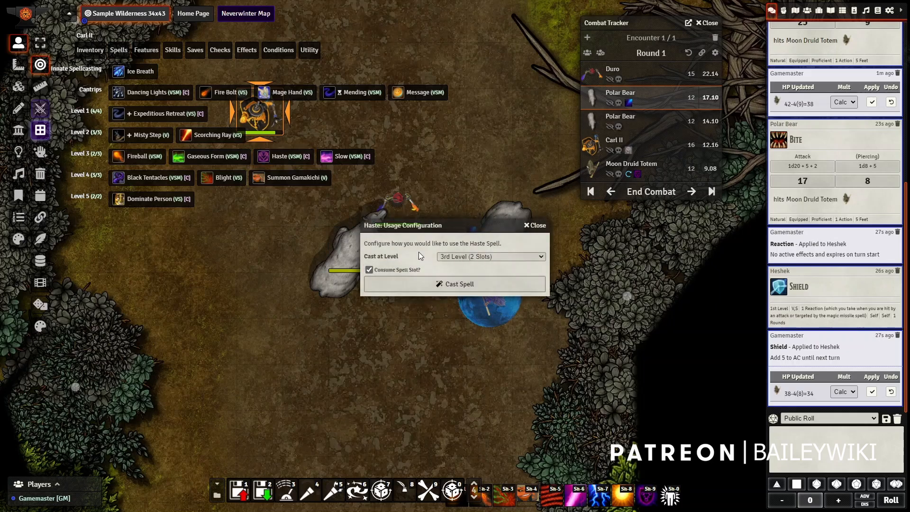
click(452, 286)
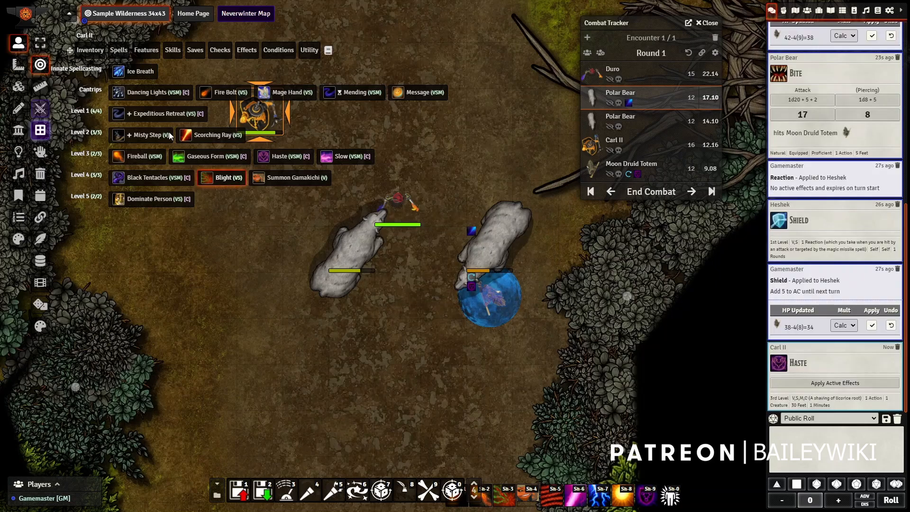
click(118, 49)
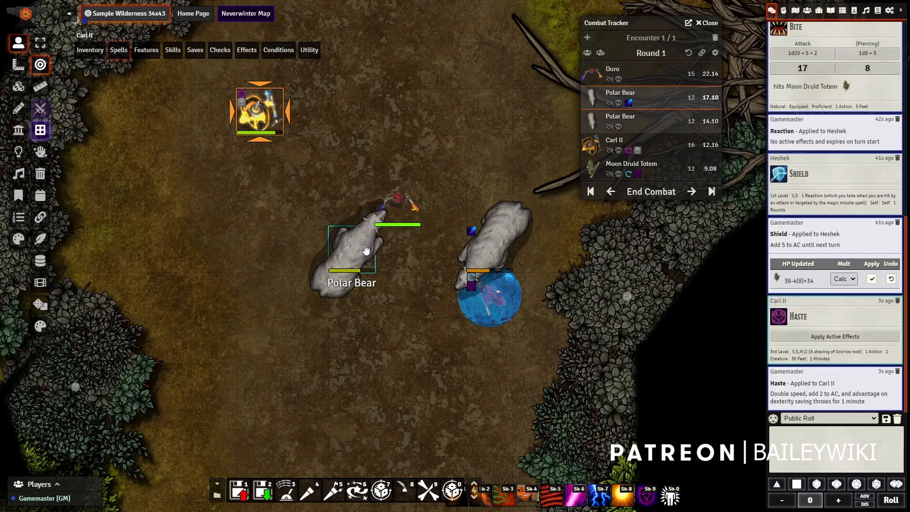
Target the Polar Bear next to Duro and attack it with Duro's Flame Tongue Rapier
click(349, 277)
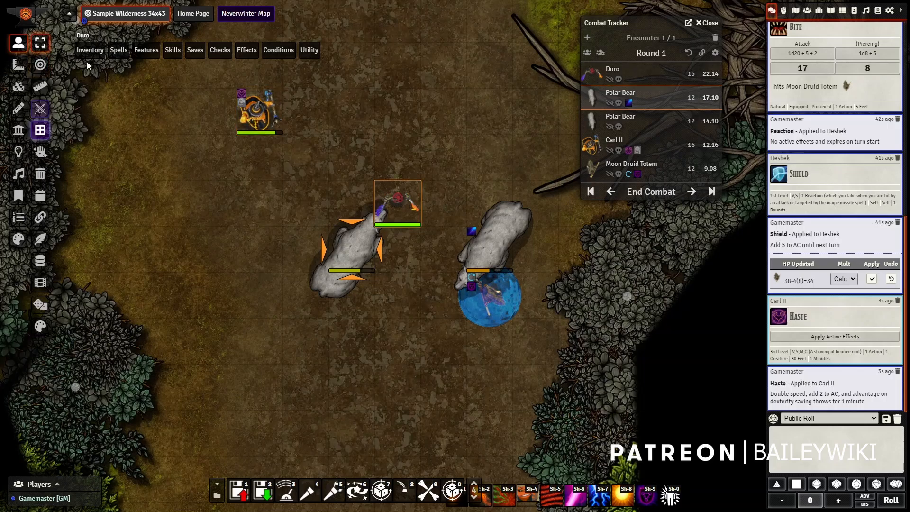
mouse_move(88, 51)
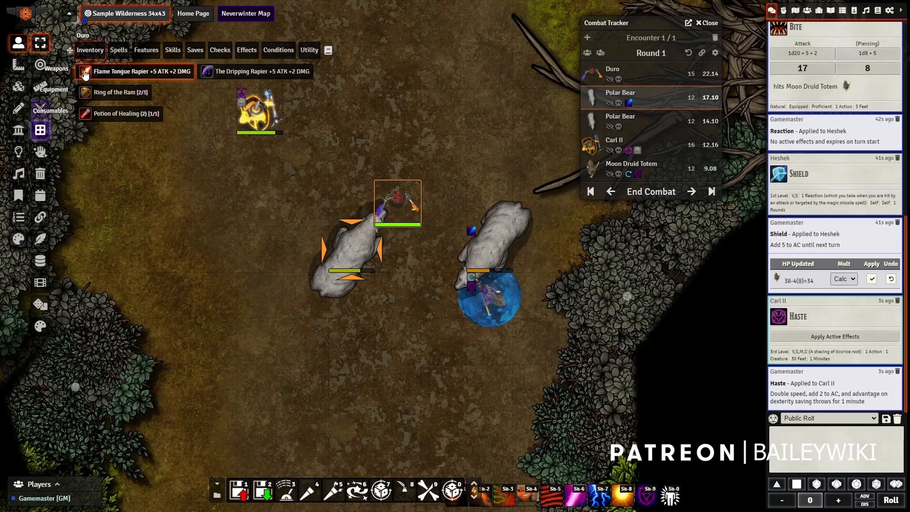
click(90, 71)
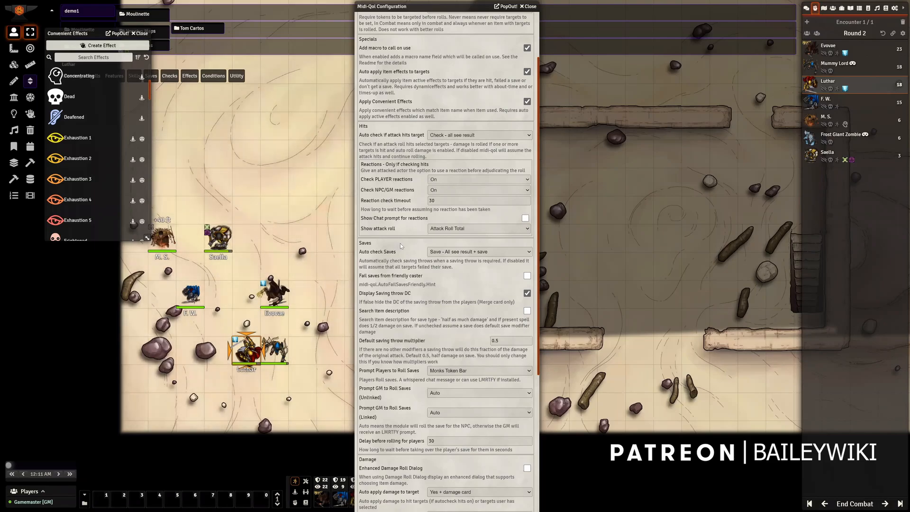
Examine the saving throw settings in the Midi-QOL configuration alongside the Rotting Fist save results in the chat log
scroll(402, 218, down, 3)
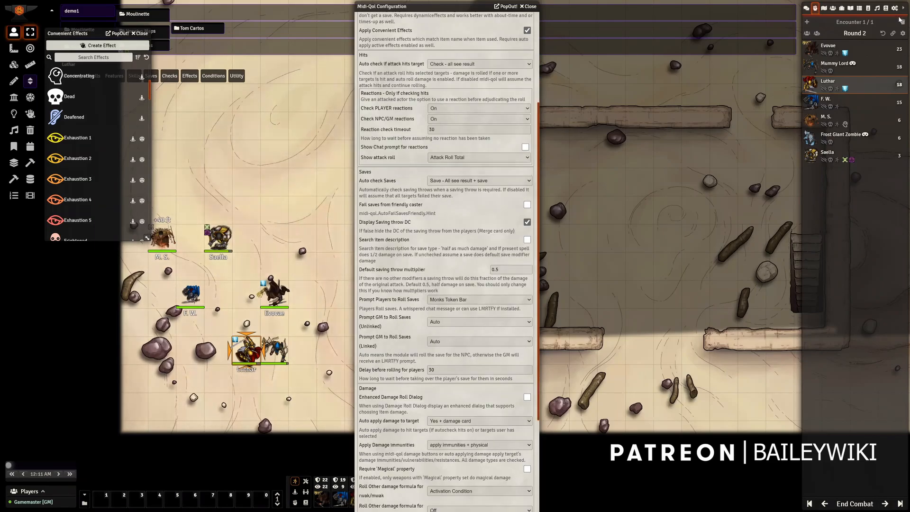
click(807, 9)
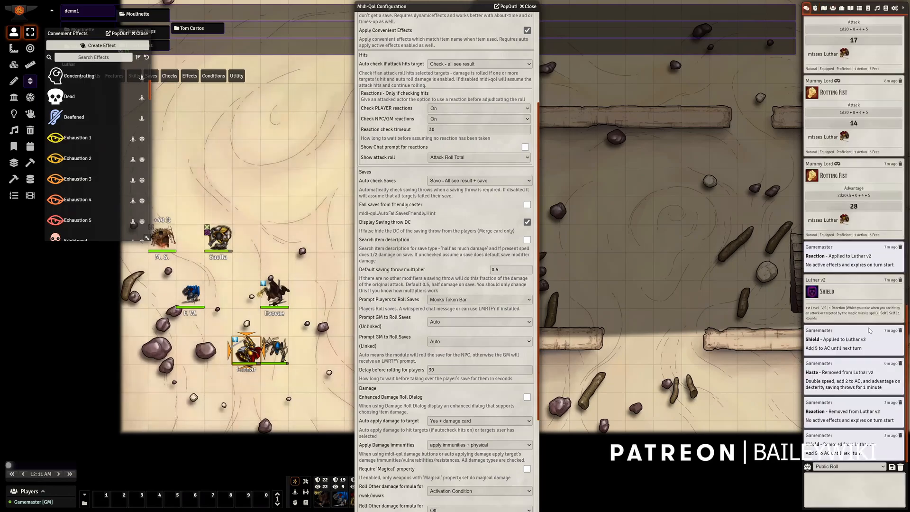
scroll(871, 330, up, 3)
scroll(875, 304, up, 10)
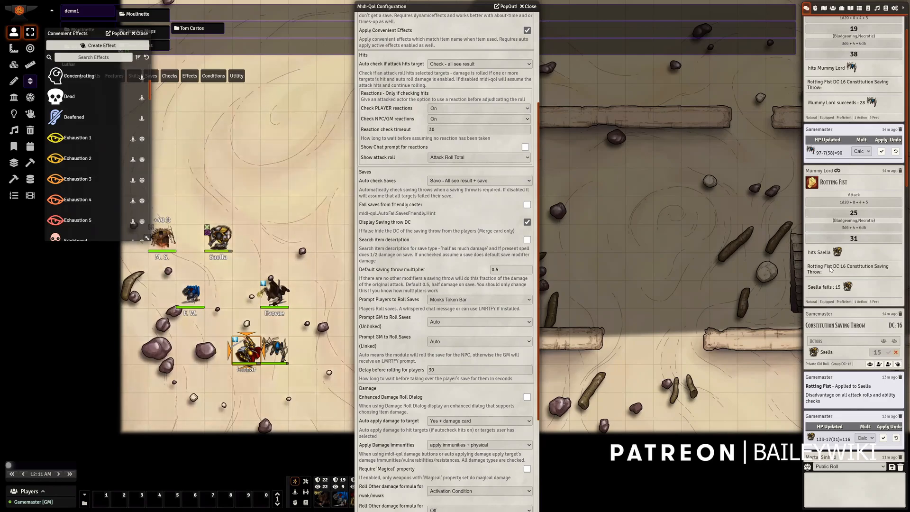
scroll(419, 176, down, 1)
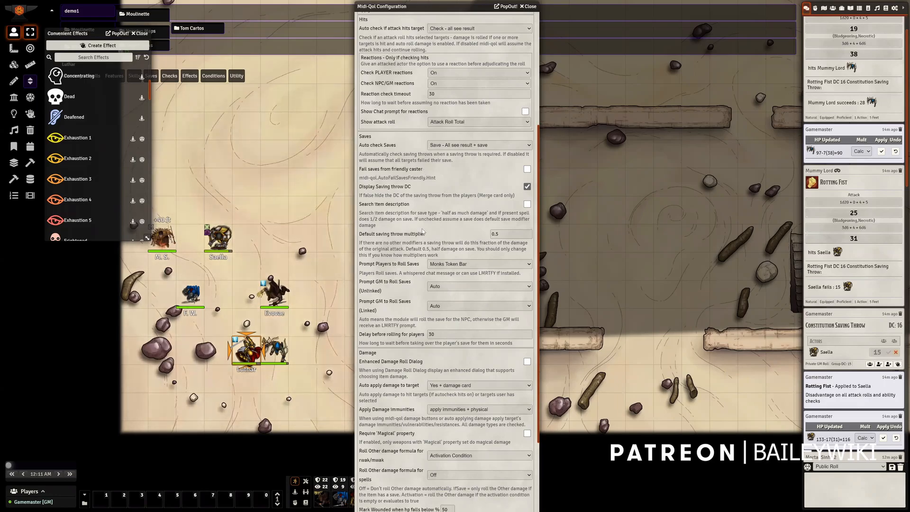
scroll(418, 152, down, 3)
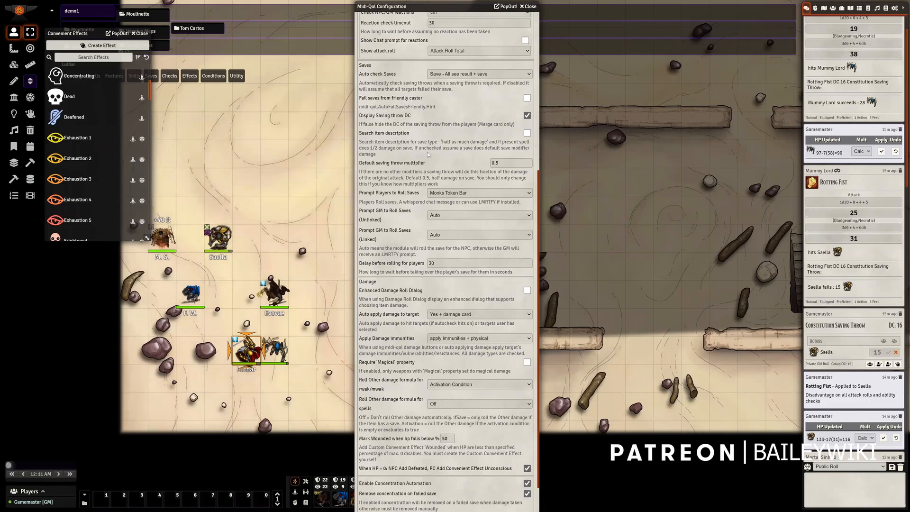
click(510, 162)
Inspect the save-damage weapon properties of the Warhammer +3 in Luthar v2's inventory, and close the weapon sheet
double_click(246, 351)
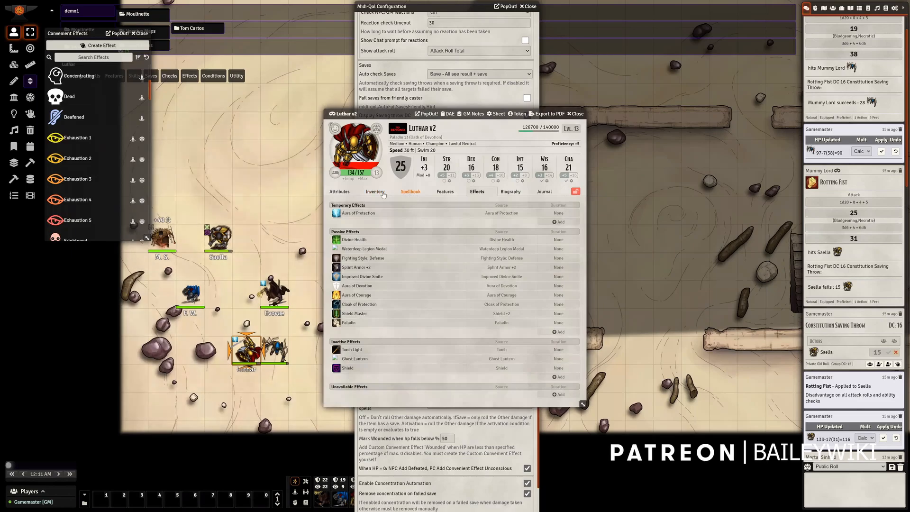
click(376, 192)
click(405, 235)
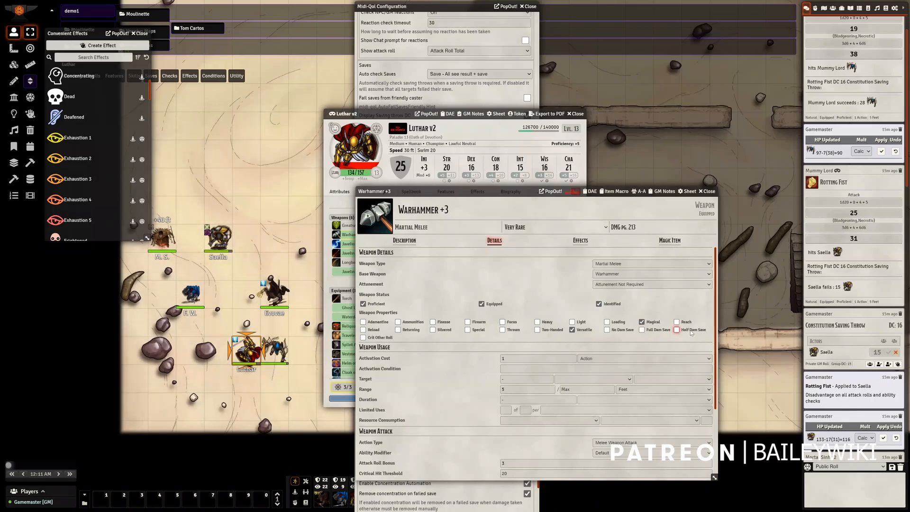
click(709, 191)
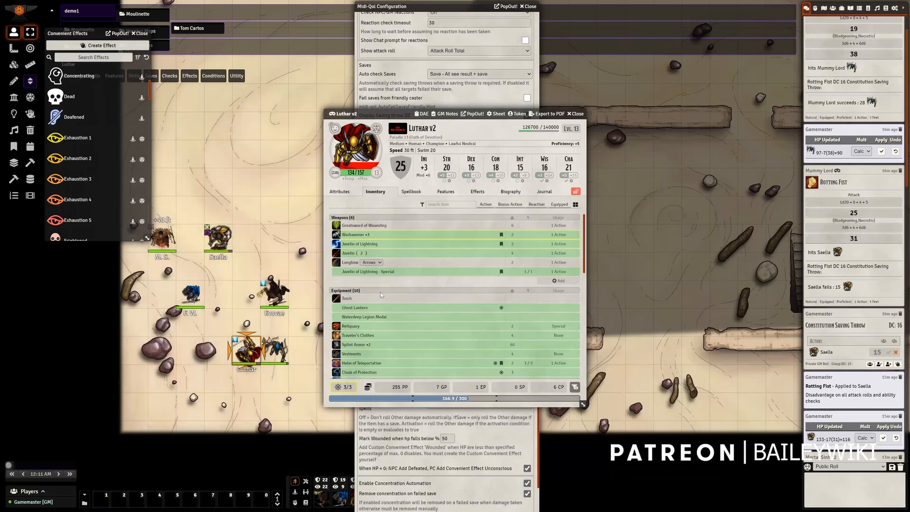
Open the Eldritch Blast spell from Mortal Sinh v2's spellbook for editing and view its details
double_click(162, 237)
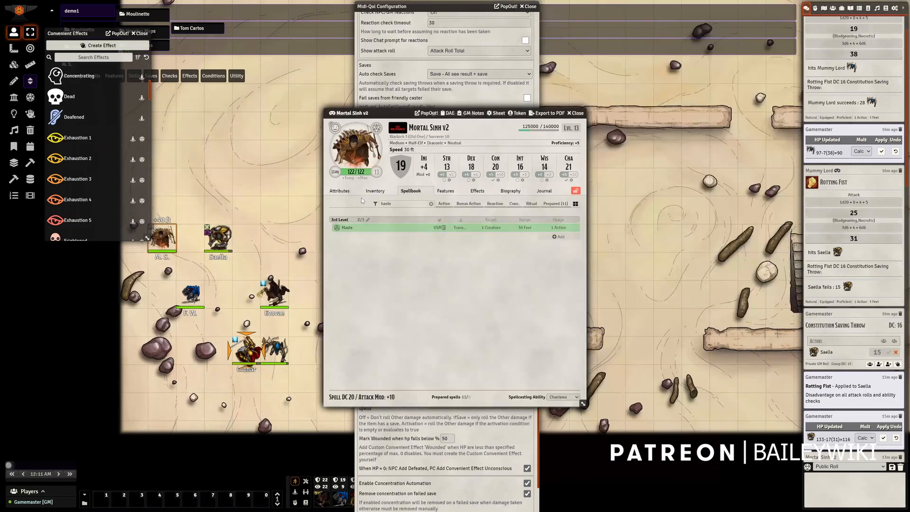
click(372, 192)
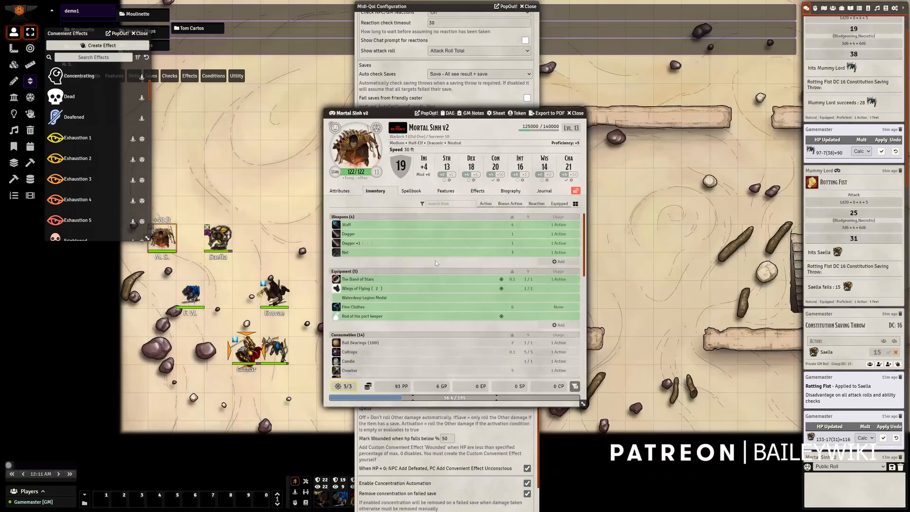
click(408, 192)
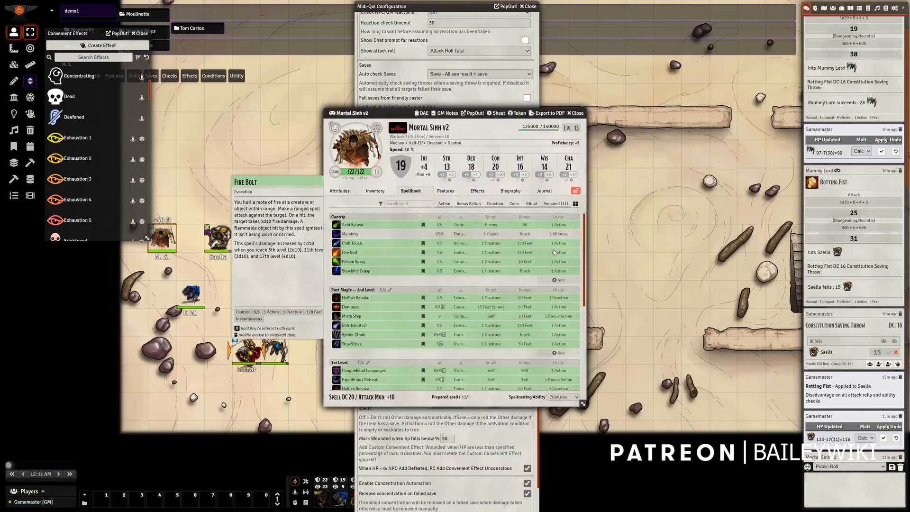
right_click(378, 325)
click(397, 337)
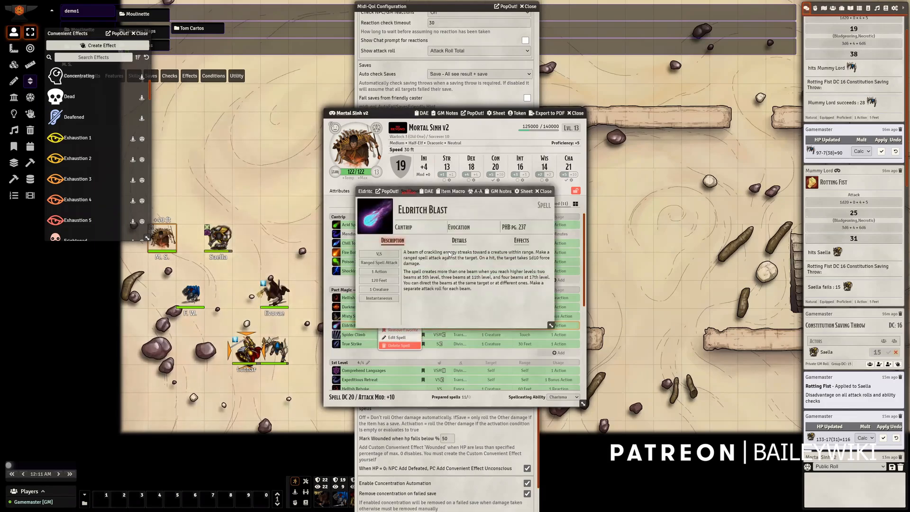
click(459, 240)
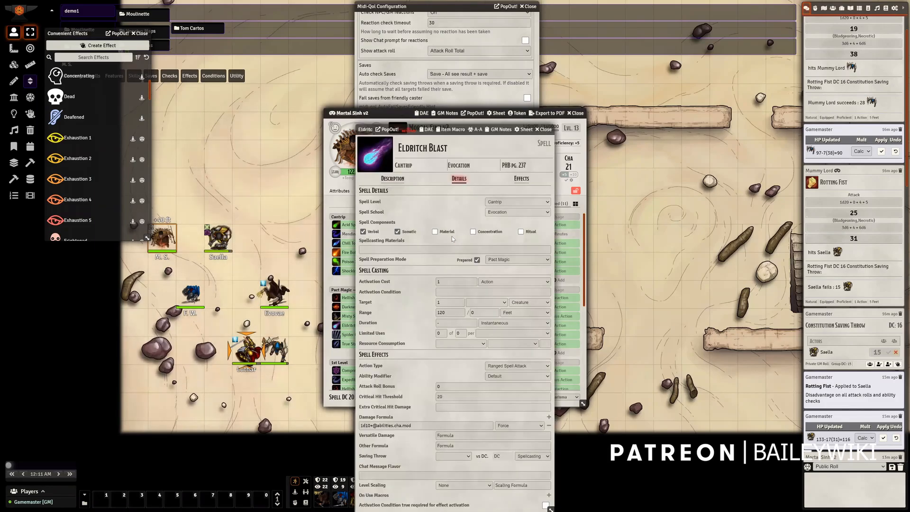
Add the line "no damage on save" at the end of the Eldritch Blast description
click(393, 179)
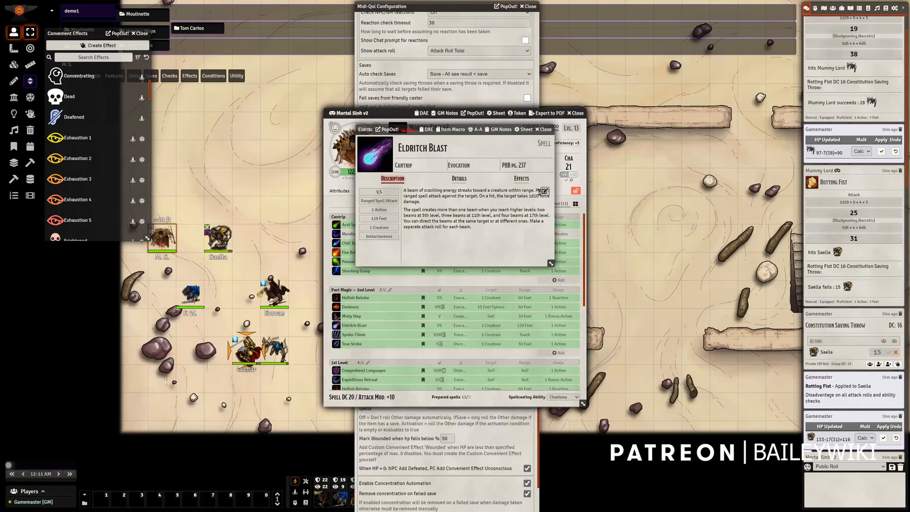
click(544, 192)
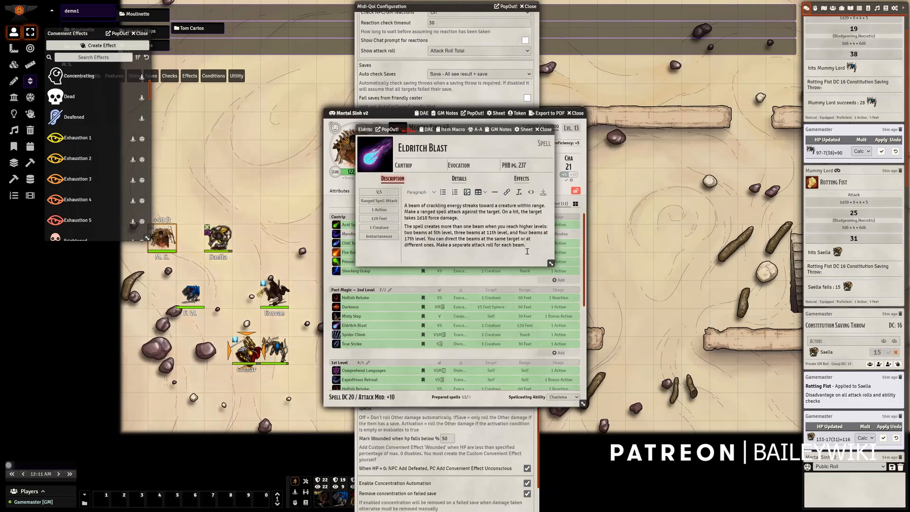
key(Return)
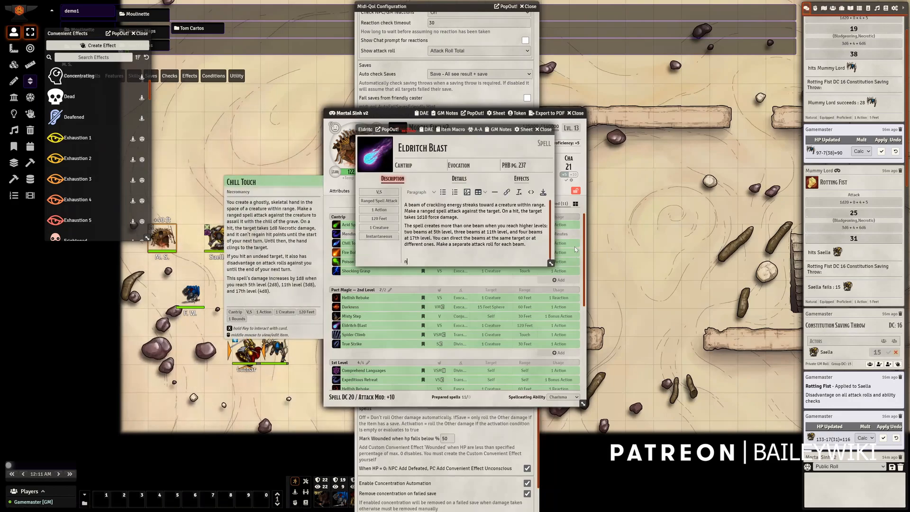
text(no damage on save)
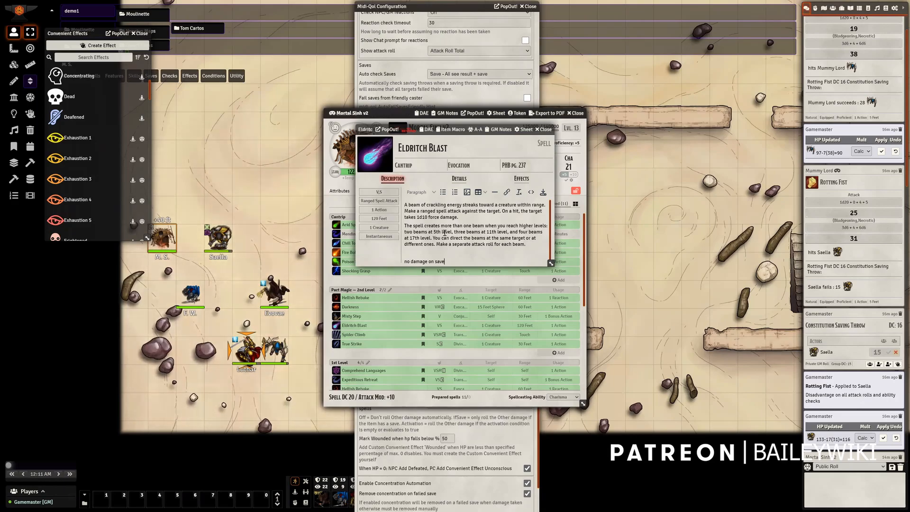
Delete the added line from the Eldritch Blast description and close the spell sheet
triple_click(448, 260)
key(BackSpace)
key(BackSpace)
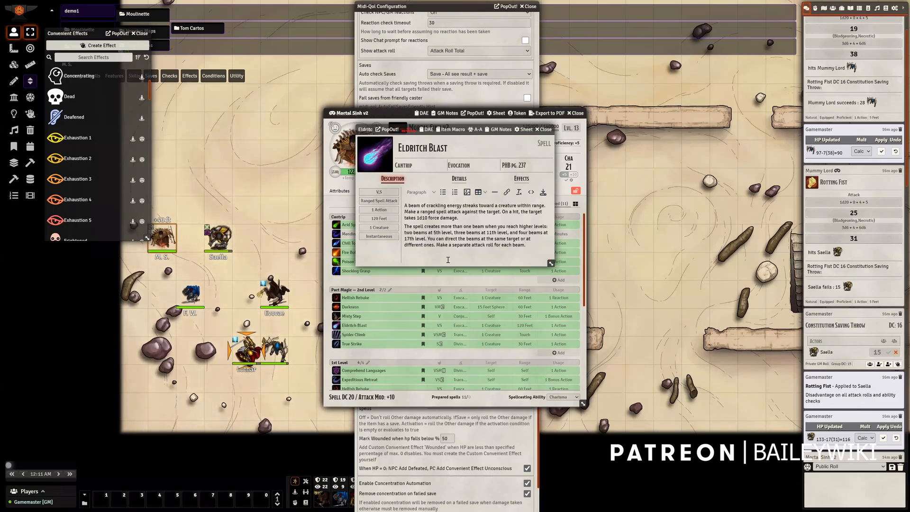
key(Escape)
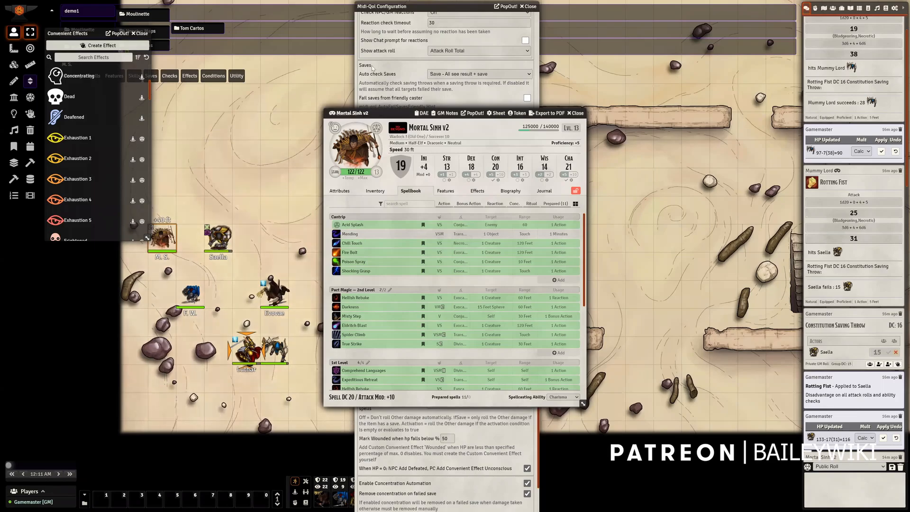
Return to the Midi-QOL configuration, enable Search item description and turn it off again
click(389, 64)
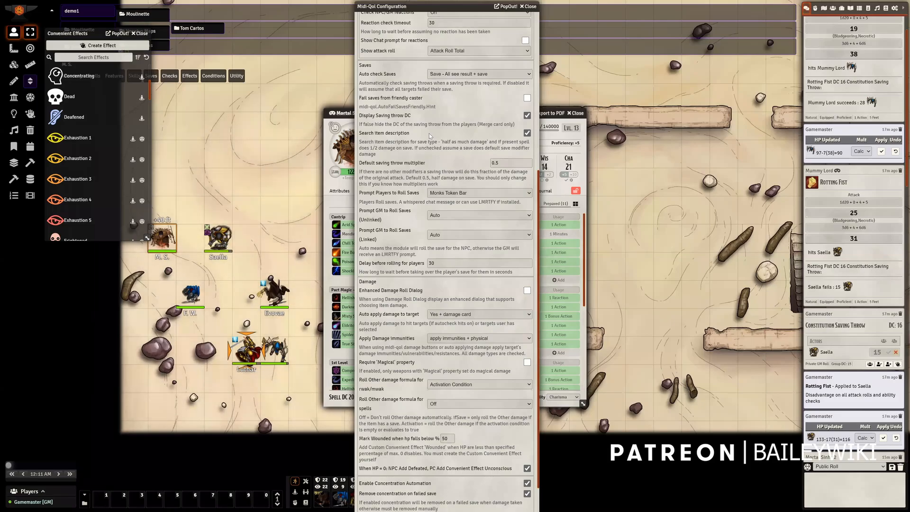
click(526, 134)
Review the choices for Prompt Players to Roll Saves, keeping Monks Token Bar, and the delay before rolling for players
scroll(401, 170, down, 2)
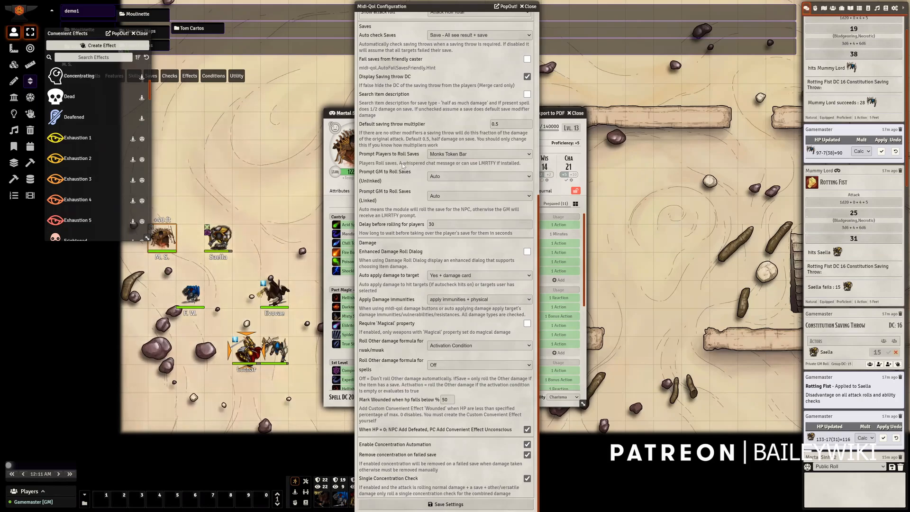
click(476, 152)
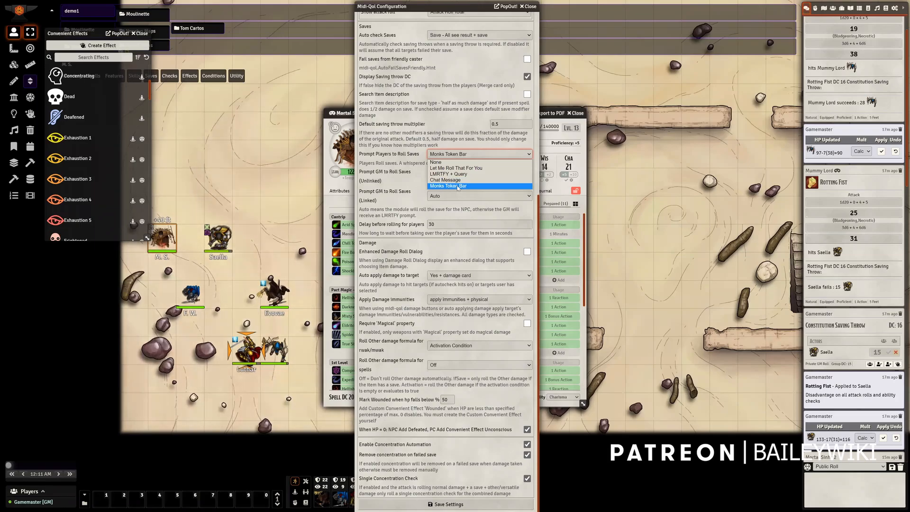
click(396, 174)
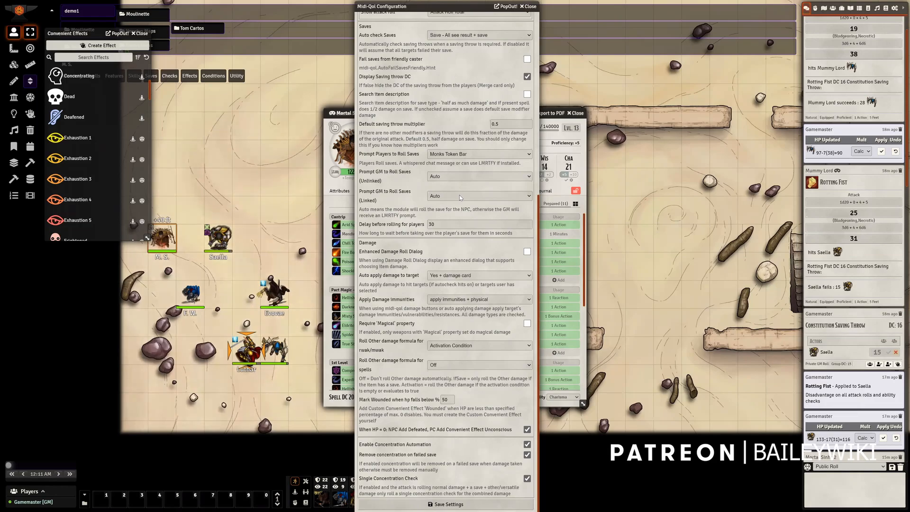
click(447, 224)
Expand the Rotting Fist damage roll against Saella in the chat log and examine the related HP update card
click(860, 229)
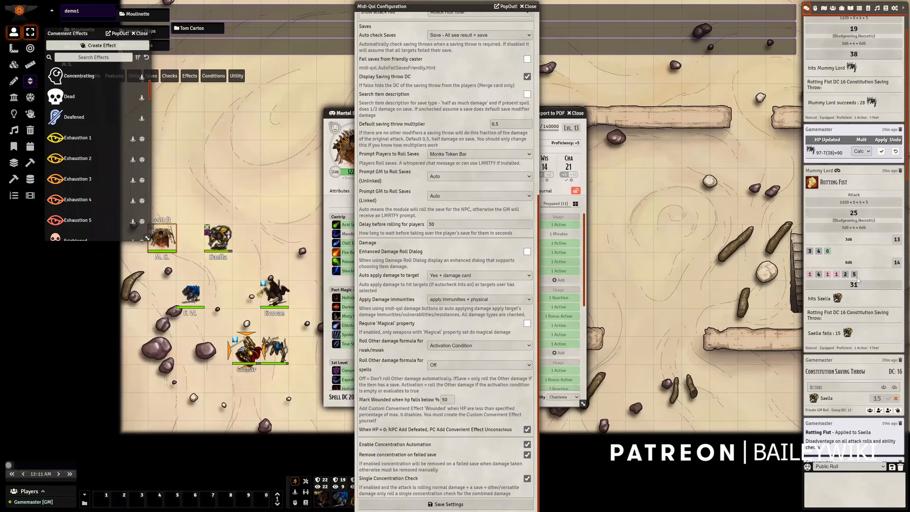
scroll(852, 341, down, 1)
scroll(852, 342, down, 10)
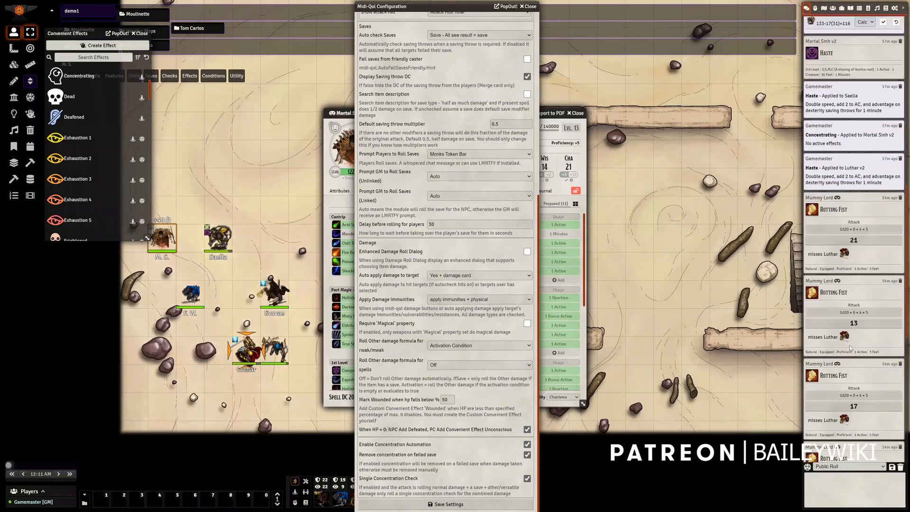
scroll(851, 348, up, 7)
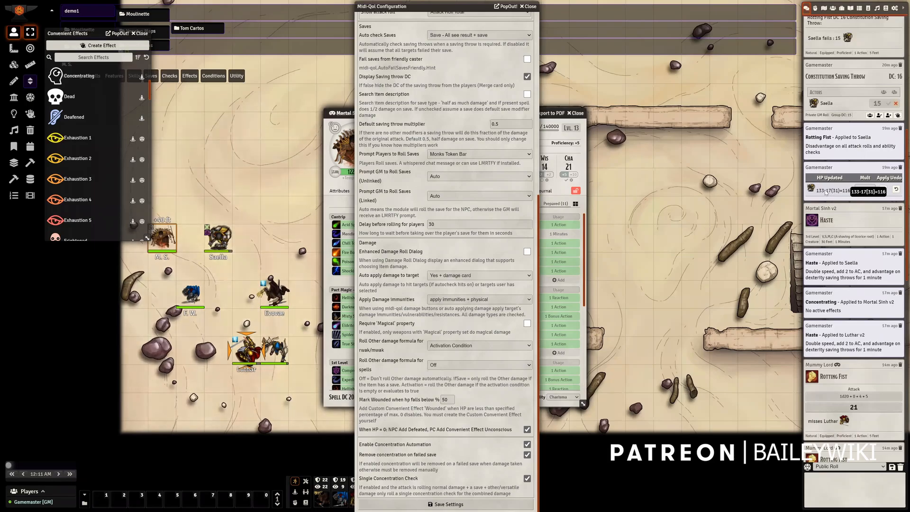
Review the choices for Auto apply damage to target, keeping Yes + damage card
mouse_move(810, 191)
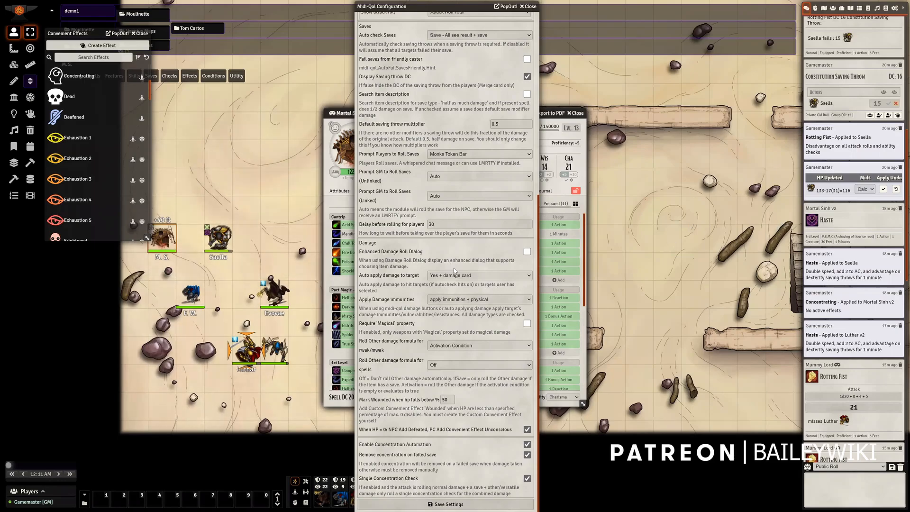
click(467, 276)
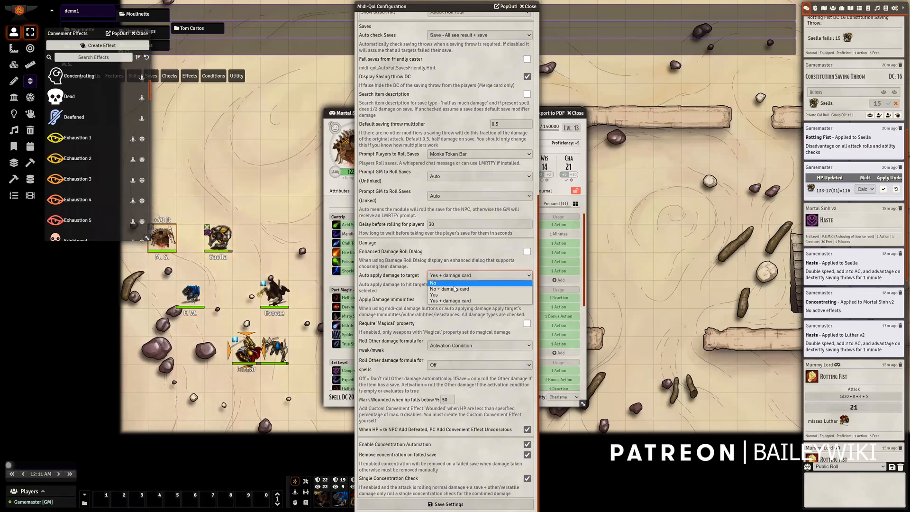
click(656, 252)
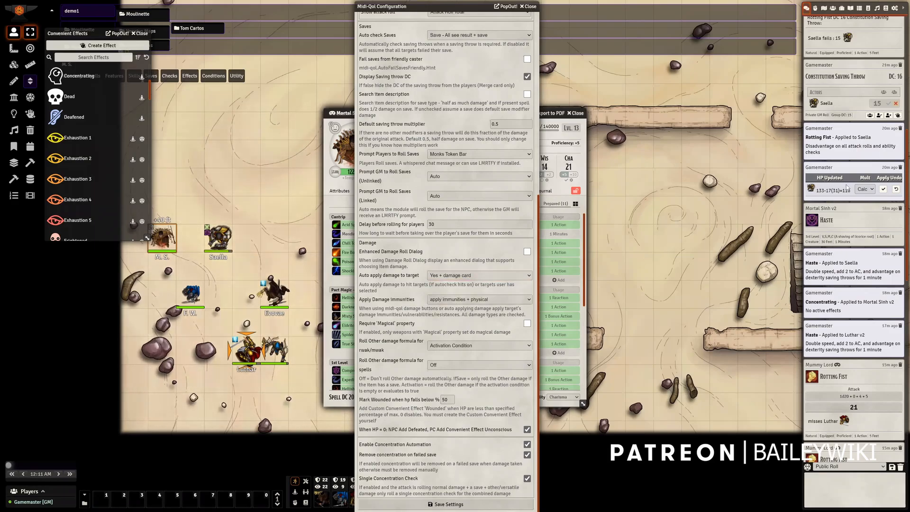
Undo the Rotting Fist damage on Saella, reapply it with the x1 multiplier, and open Saella's sheet to check hit points
click(896, 190)
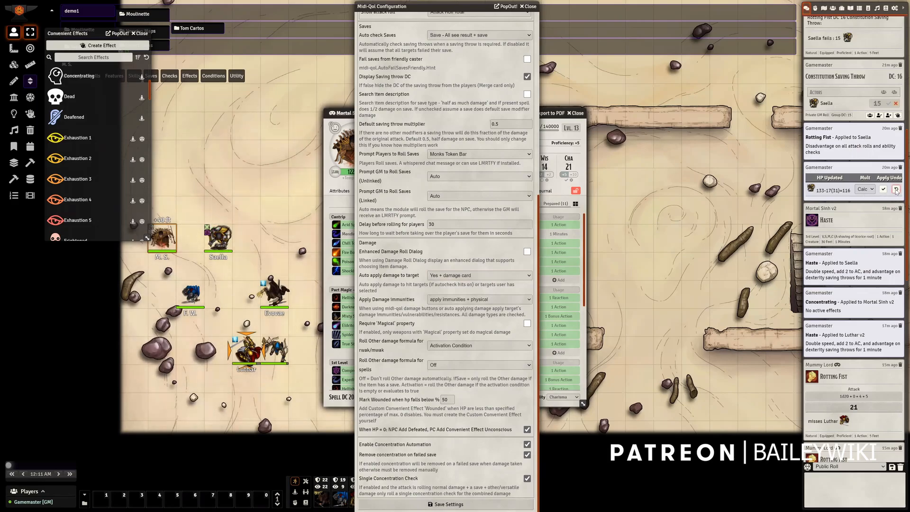
click(884, 189)
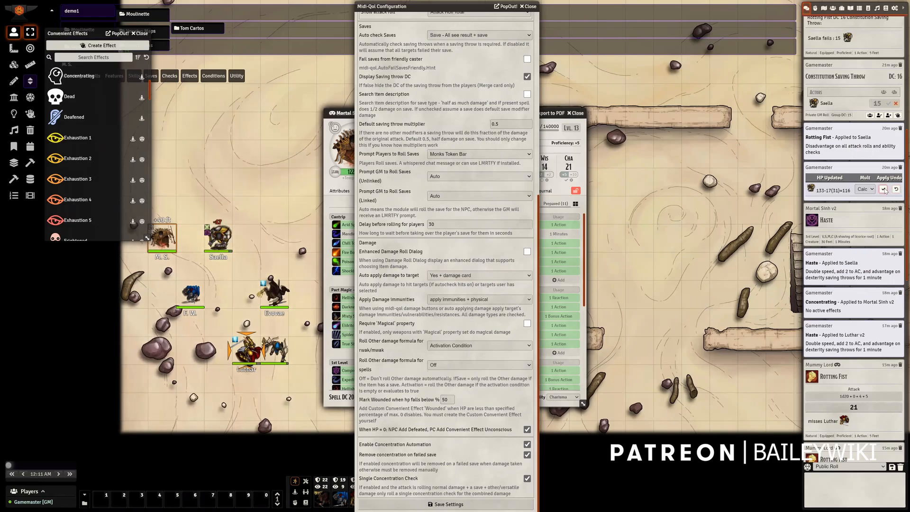
click(896, 189)
click(865, 190)
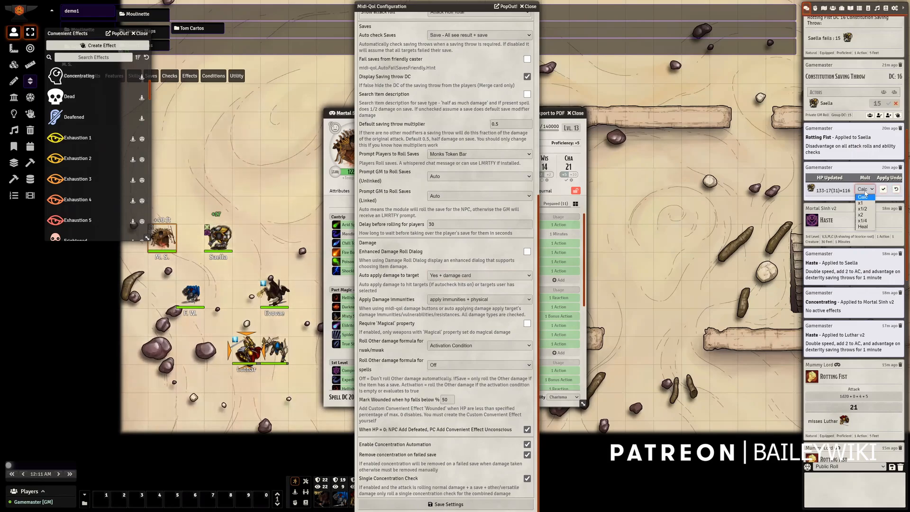
click(883, 189)
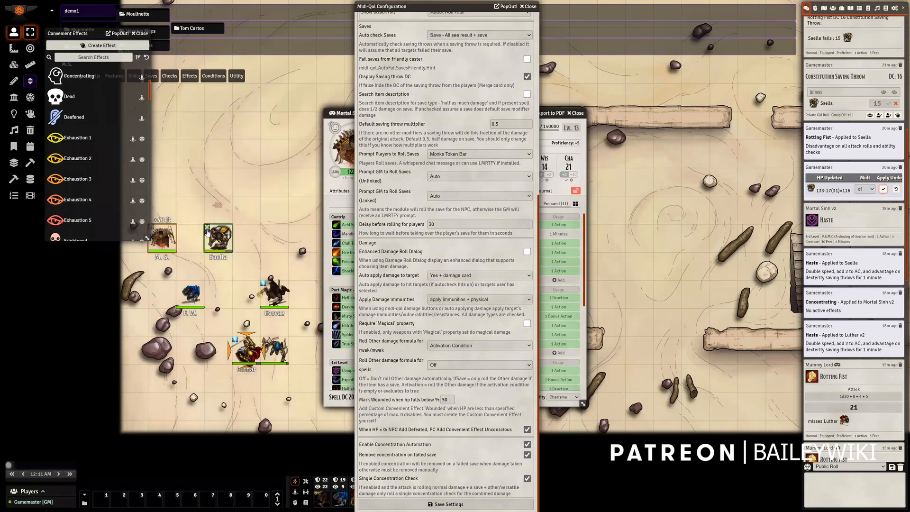
double_click(227, 234)
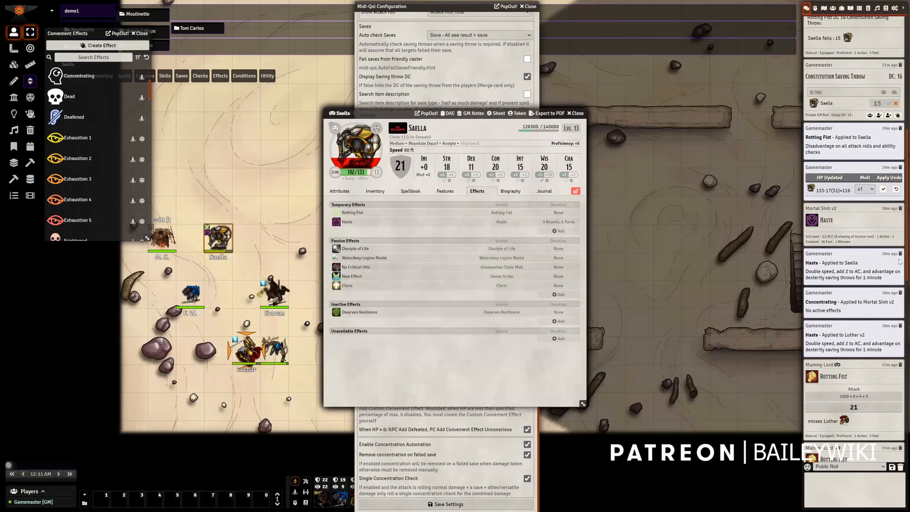
Undo the x1 damage on Saella, reapply it with the multiplier set to Calc, and close Saella's sheet
click(896, 189)
click(864, 189)
click(862, 196)
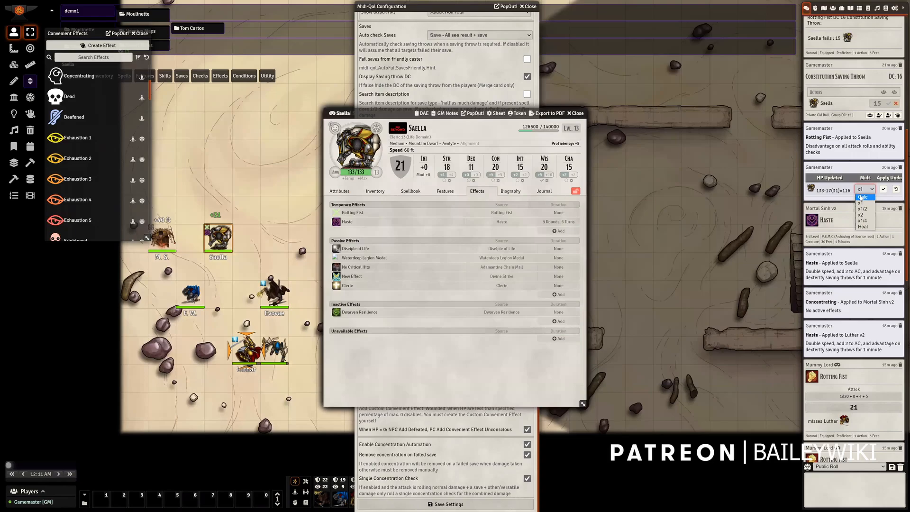
click(883, 189)
click(577, 114)
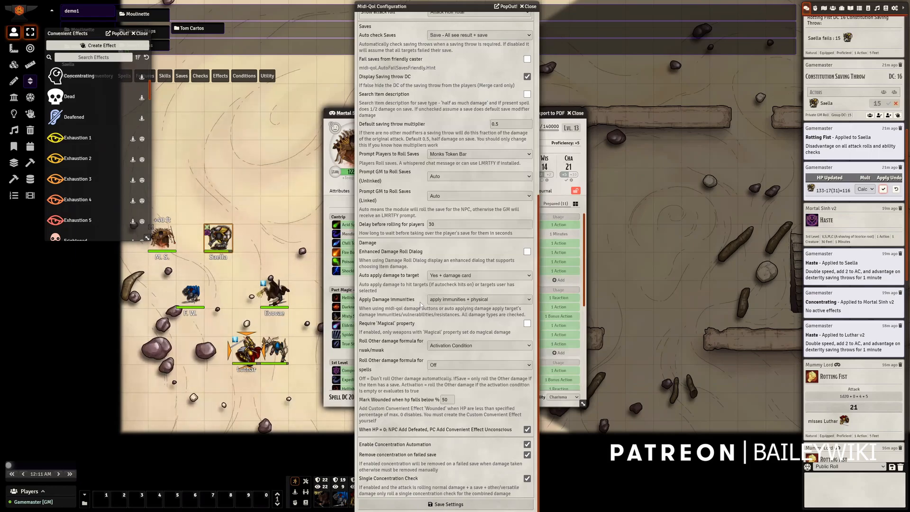
Review the Apply Damage Immunities choices, keeping apply immunities + physical, and turn Require 'Magical' property on and off again
click(443, 299)
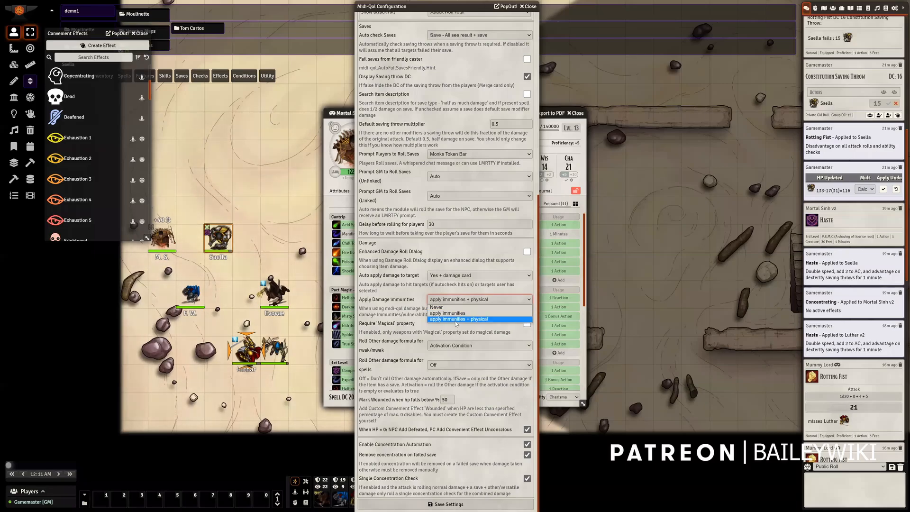
click(383, 316)
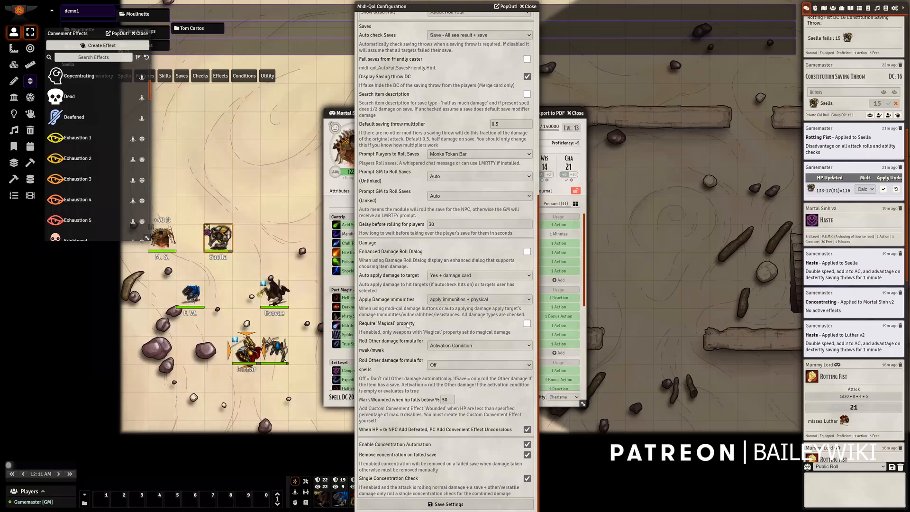
click(527, 324)
click(527, 324)
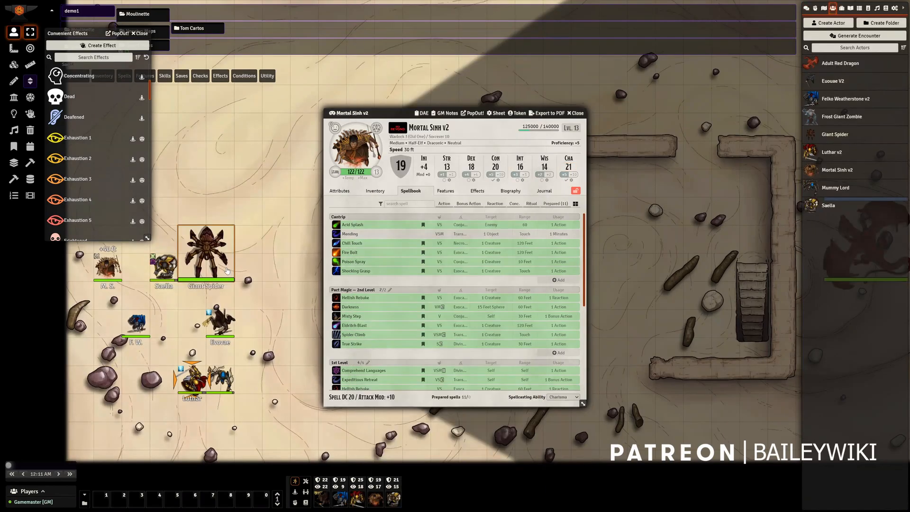
Move the Giant Spider token next to Evovae and open the details of its Bite attack
drag(227, 270, 251, 294)
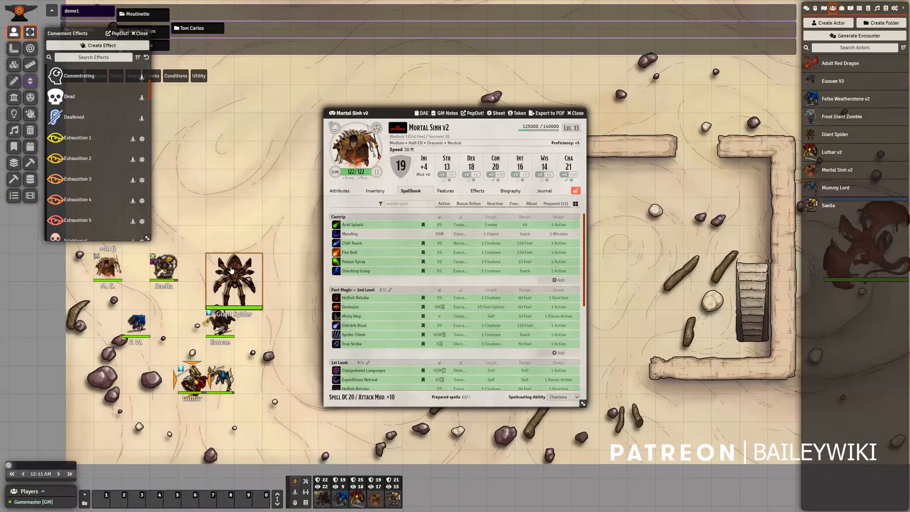
double_click(249, 292)
click(415, 212)
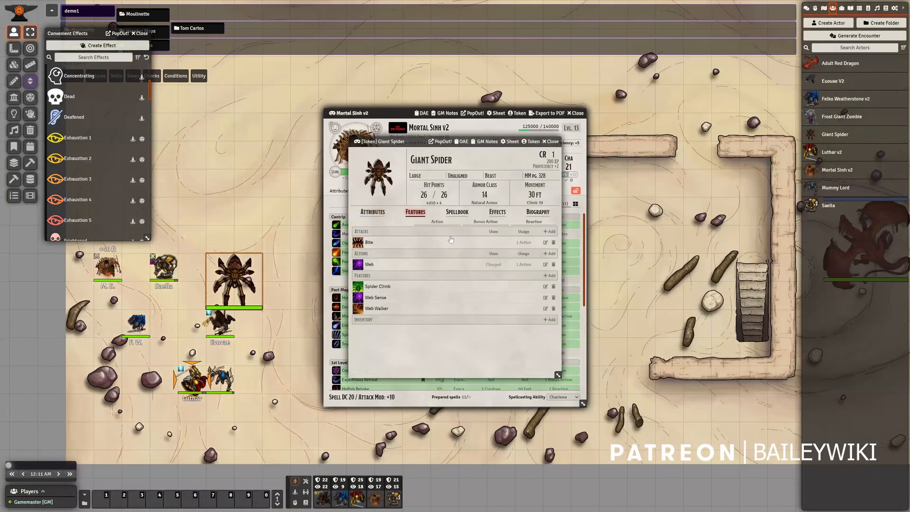
click(546, 242)
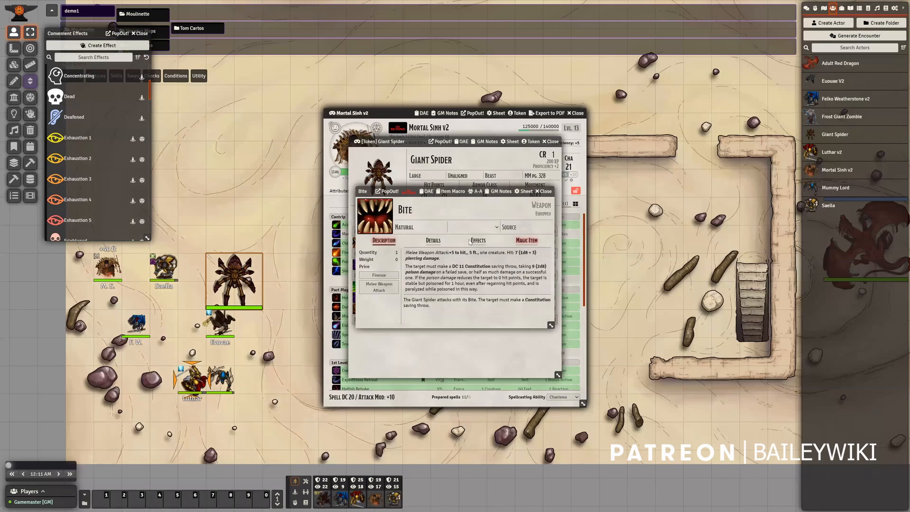
click(432, 240)
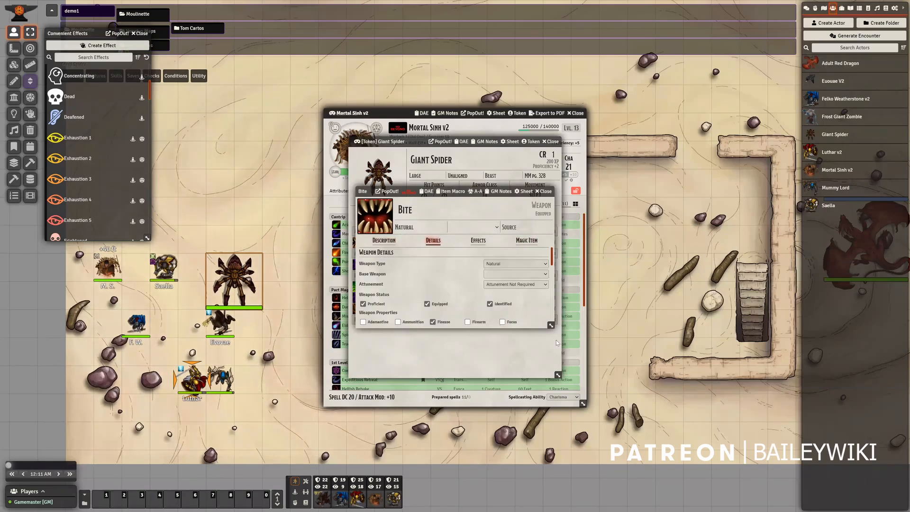
Enlarge and reposition the Bite sheet and set its versatile damage to 2d8[poison]
drag(551, 325, 655, 440)
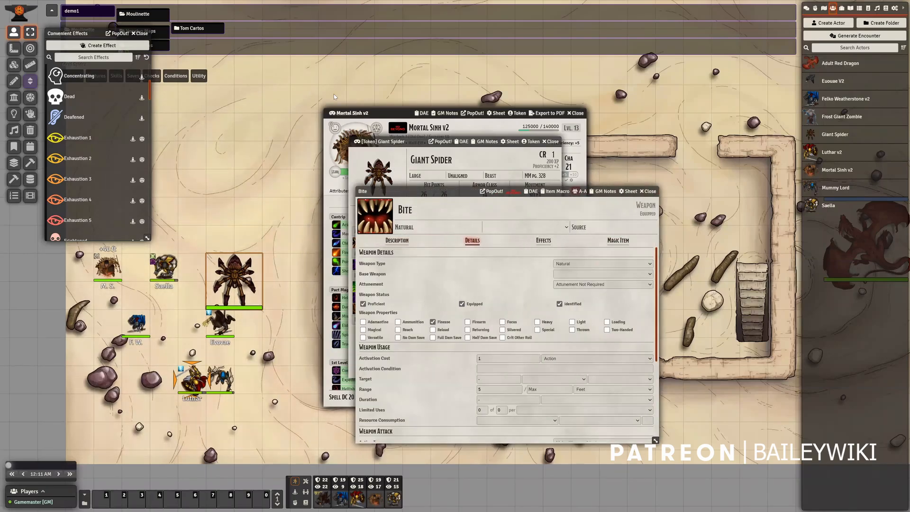
drag(390, 191, 283, 70)
scroll(283, 199, down, 3)
click(283, 245)
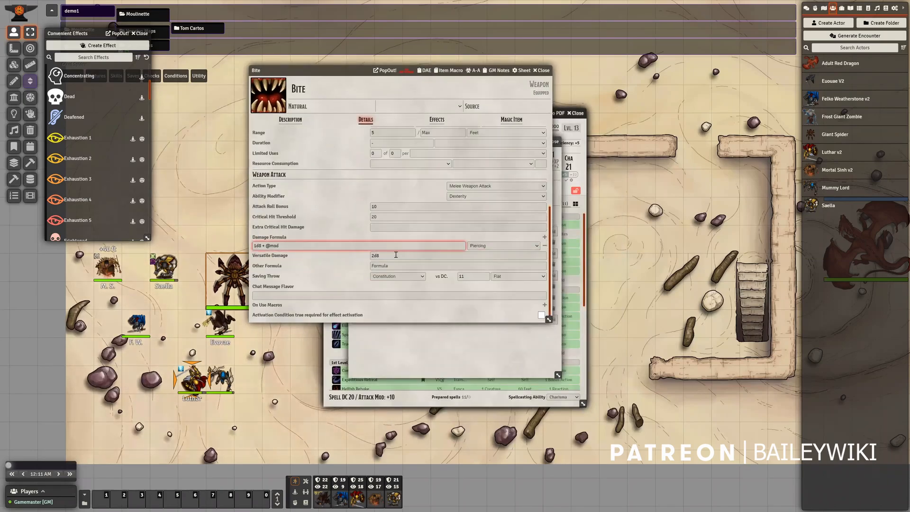
click(547, 257)
text([pison])
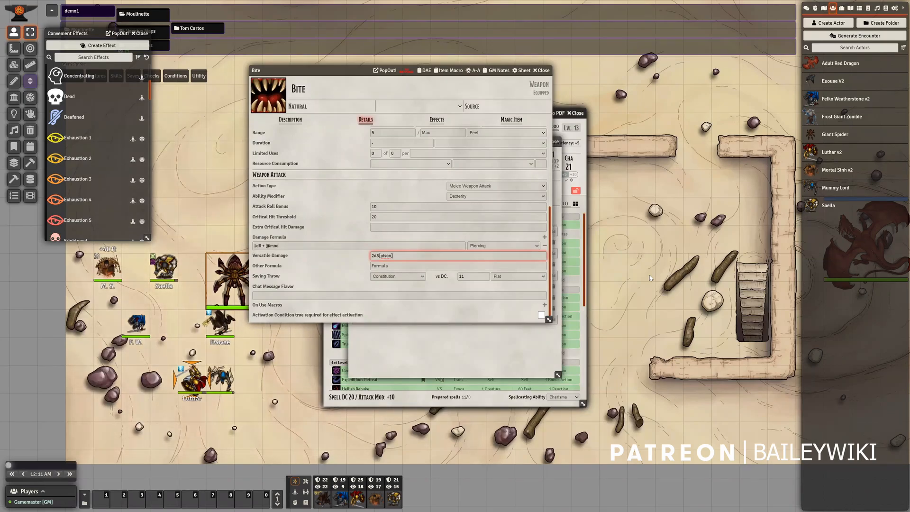
key(BackSpace)
key(BackSpace)
key(BackSpace)
key(BackSpace)
key(BackSpace)
text(oison])
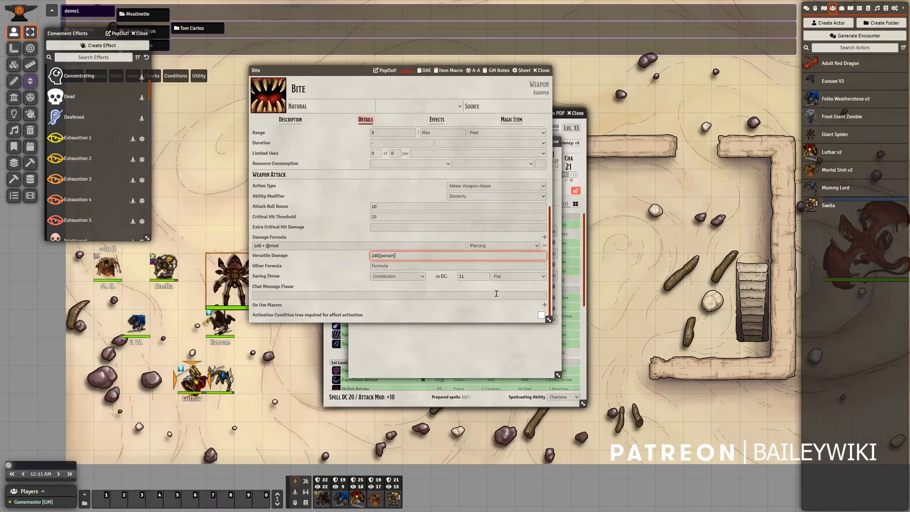
click(328, 260)
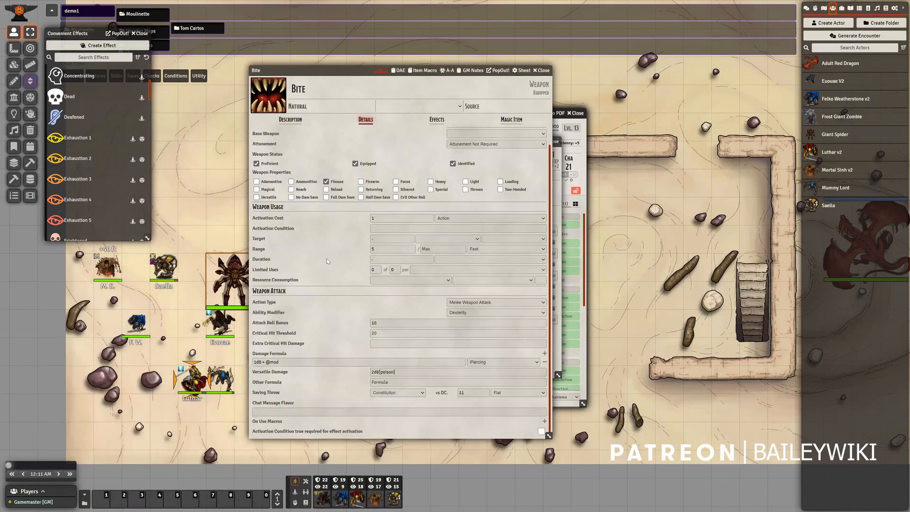
Review the Bite's description, details and effects, and close its sheet
click(309, 357)
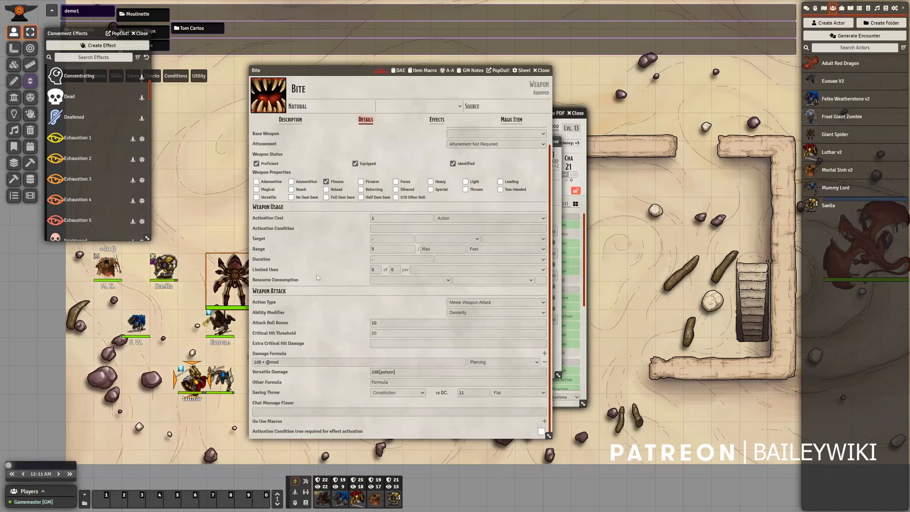
click(290, 120)
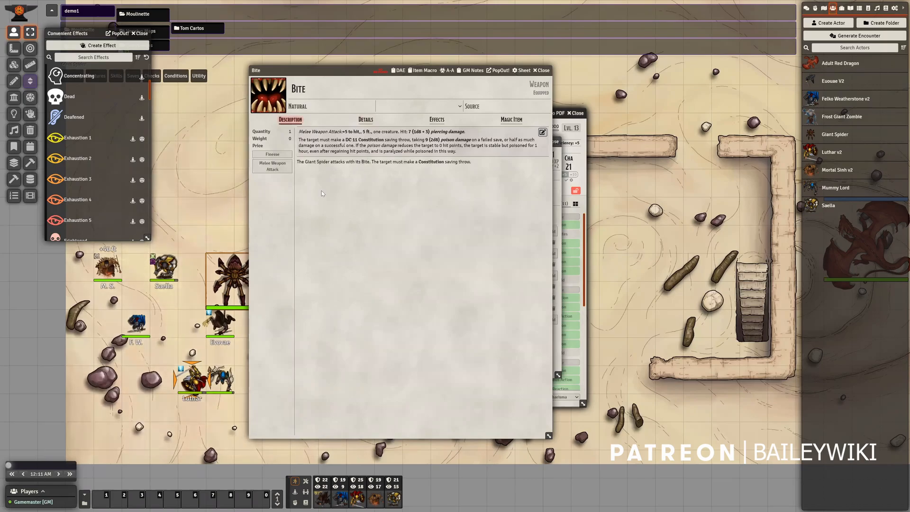
click(364, 122)
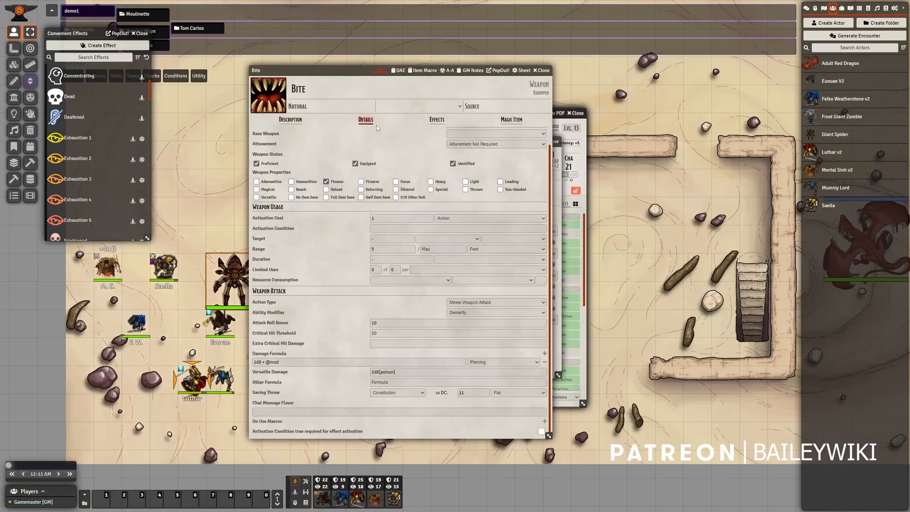
click(432, 121)
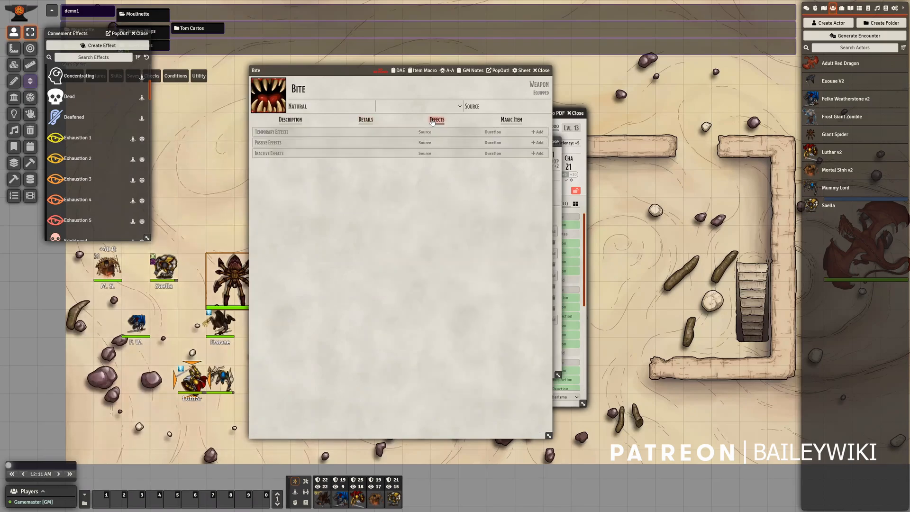
click(367, 120)
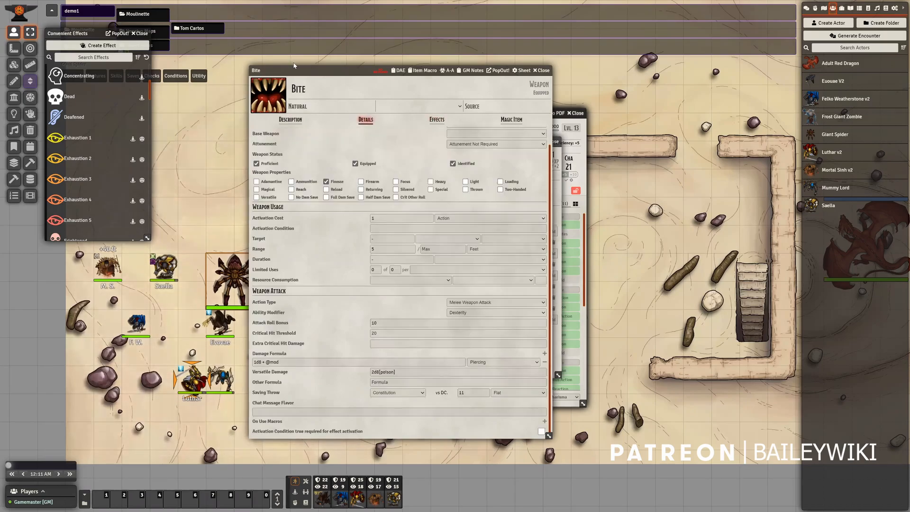
drag(331, 71, 552, 70)
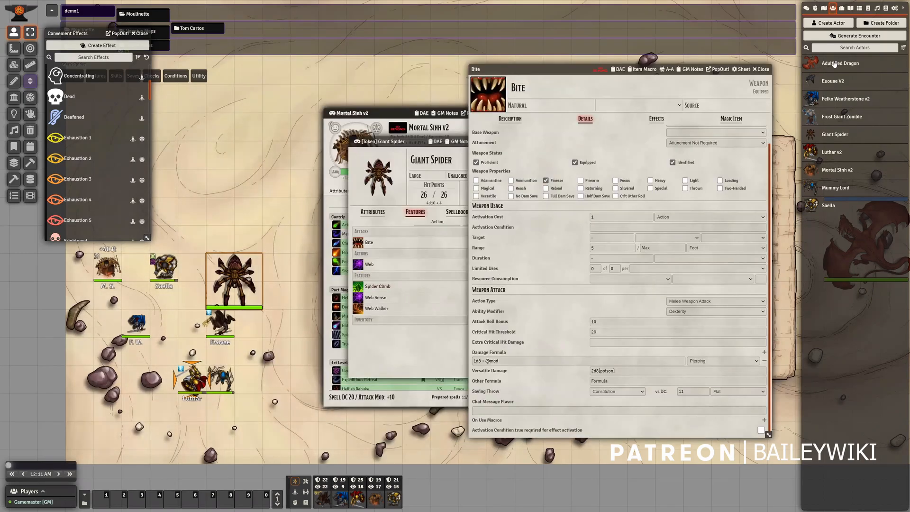
click(761, 69)
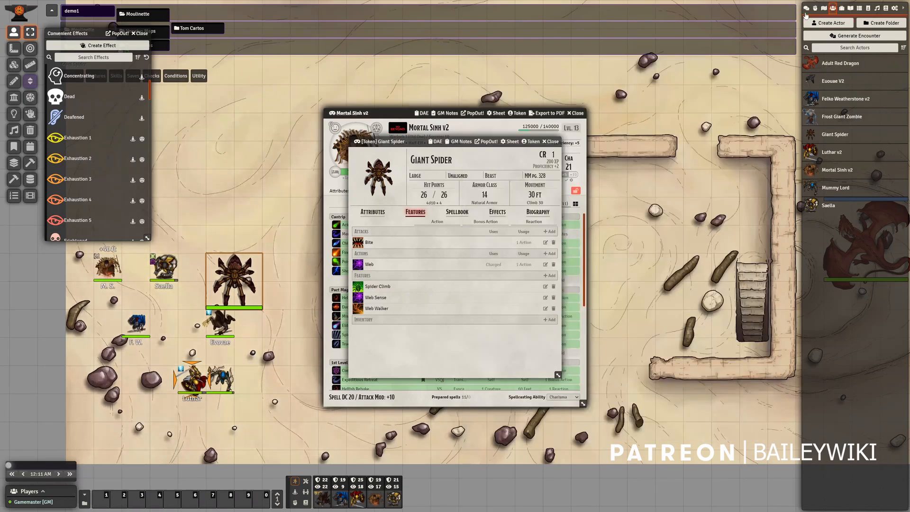
Show the chat log and roll the Giant Spider's Bite against Evovae, dismissing the reaction prompt without choosing a reaction
click(807, 8)
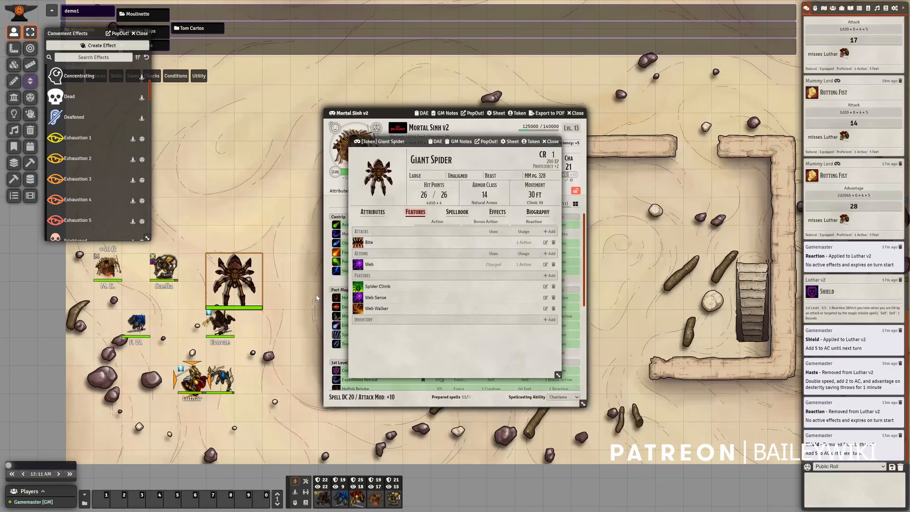
key(t)
click(358, 242)
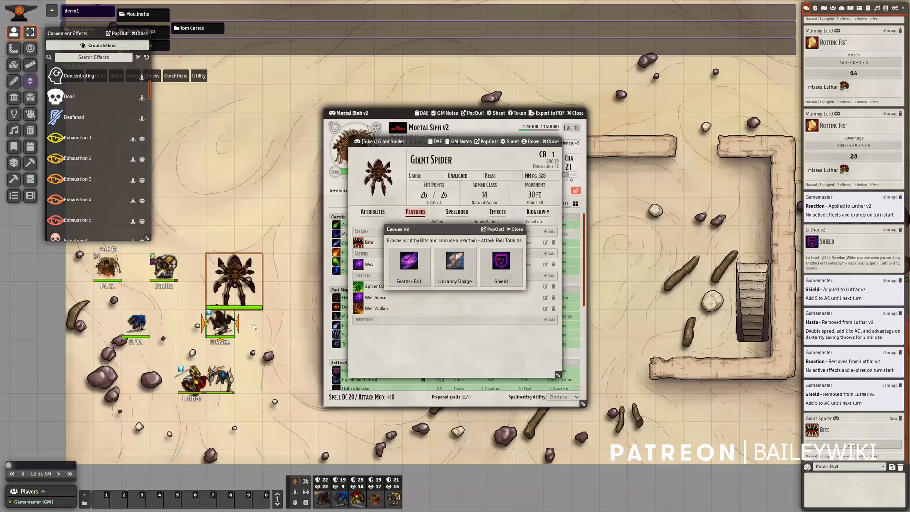
click(518, 229)
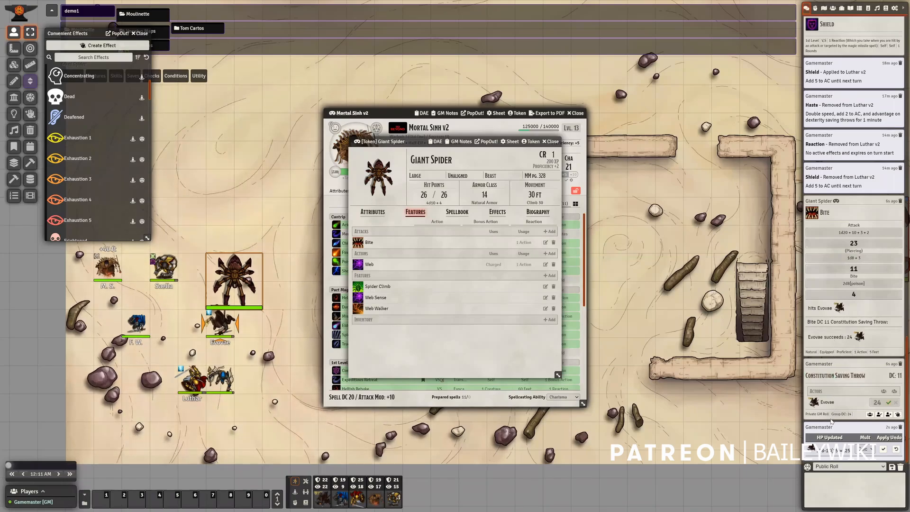
mouse_move(824, 450)
Reopen the Giant Spider's Bite, review its attack bonus, damage formula and versatile damage, and close both the Bite and spider sheets
click(546, 243)
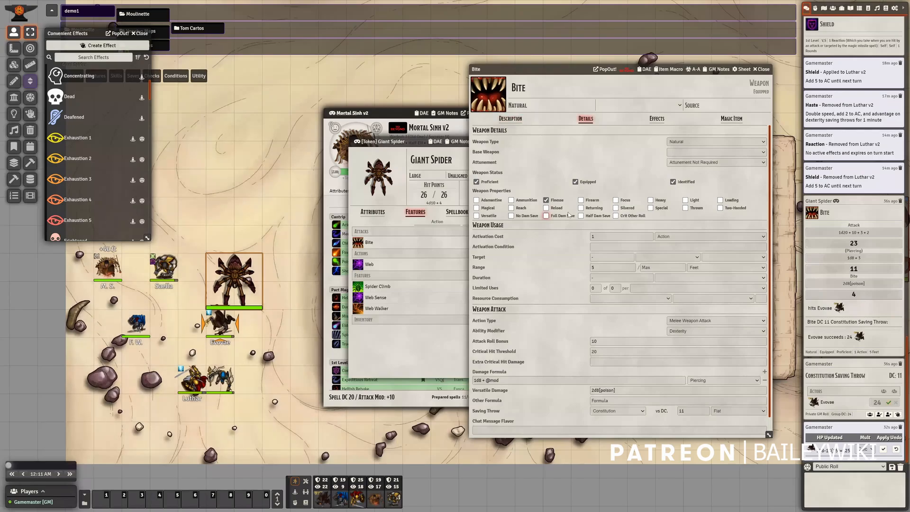
scroll(567, 217, down, 2)
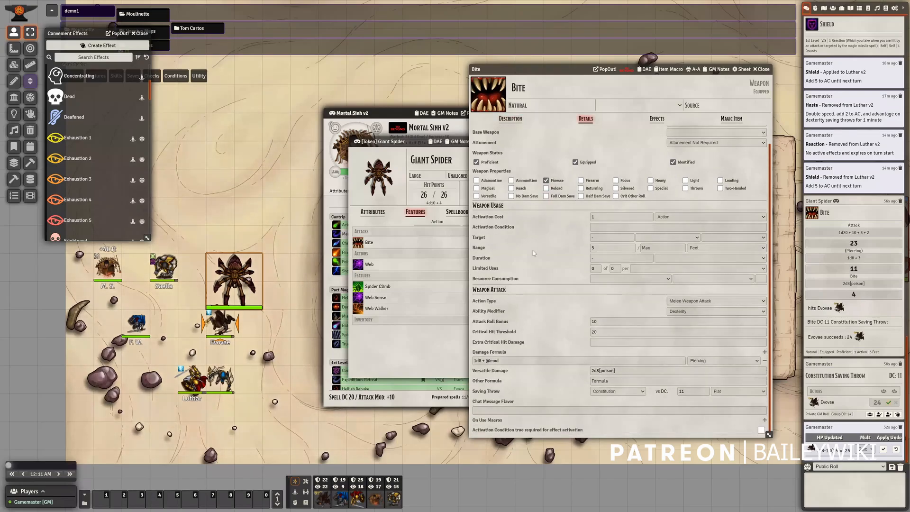
click(617, 324)
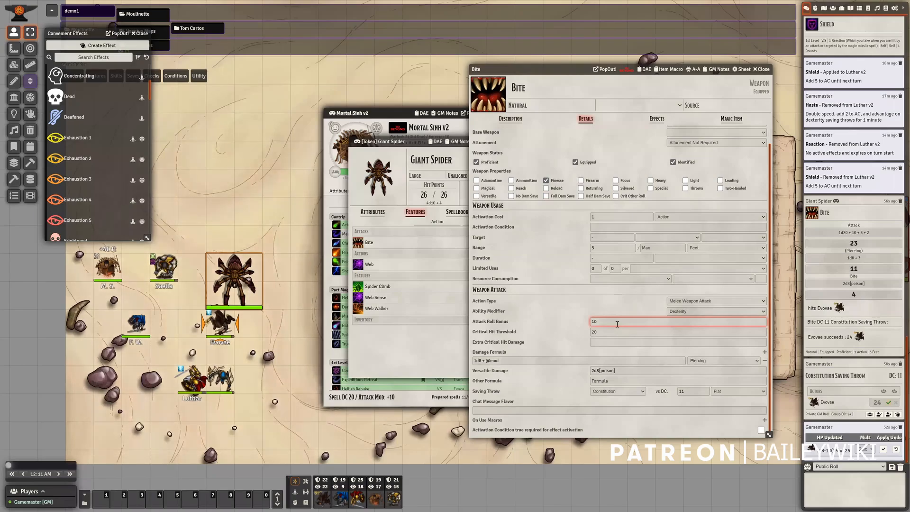
click(608, 361)
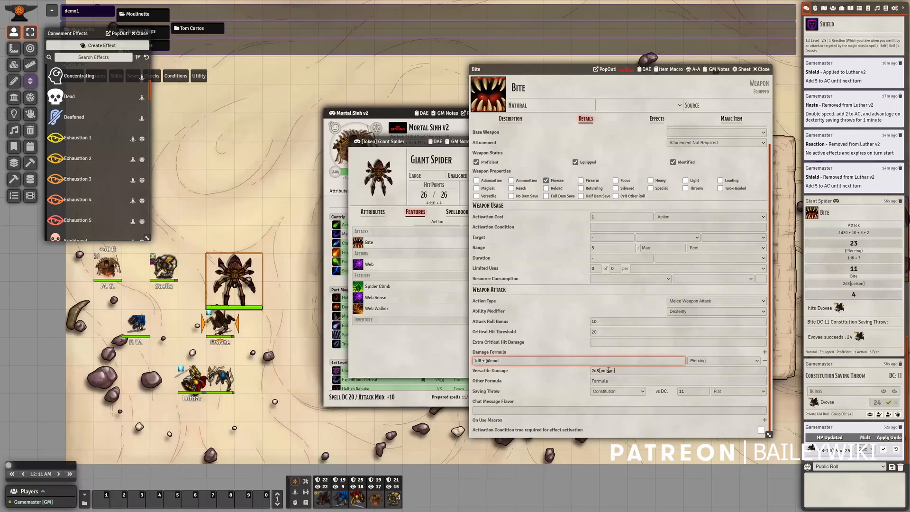
double_click(609, 370)
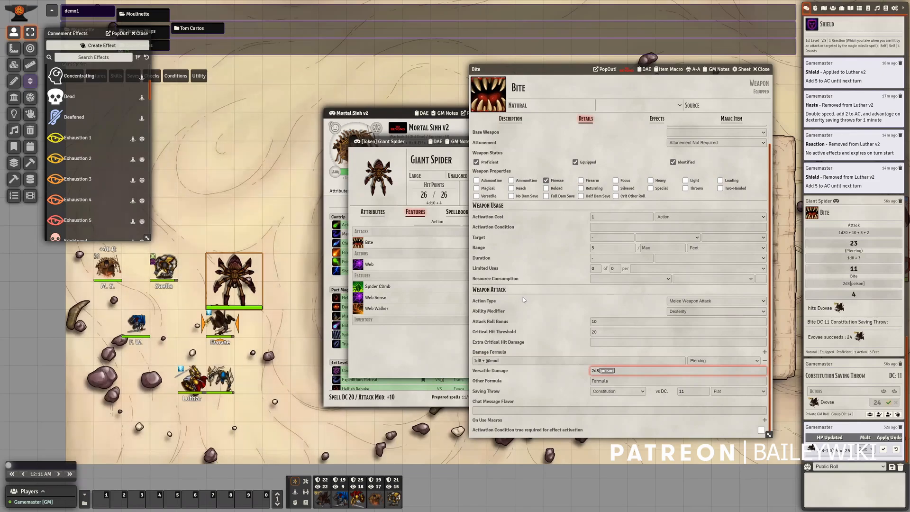
click(761, 69)
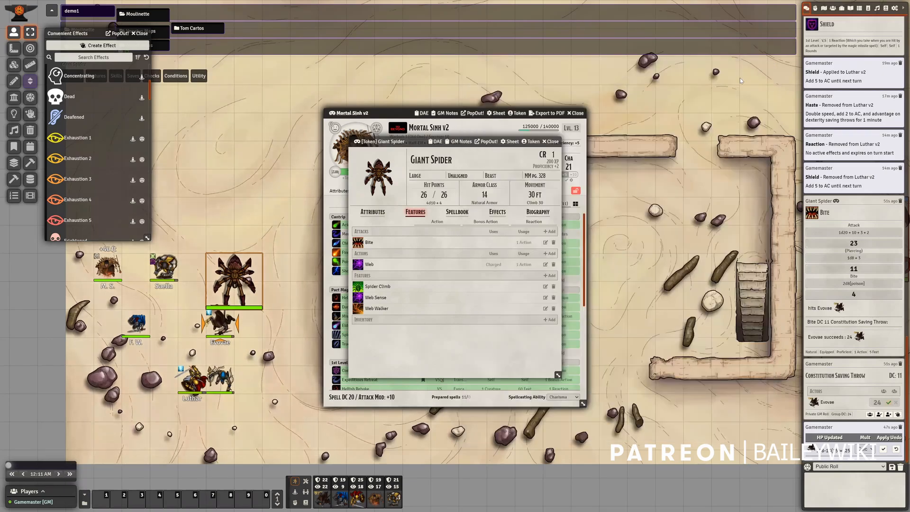
click(551, 142)
Examine the saving throw and damage options in Midi-QOL's workflow settings, and close the configuration without saving
click(895, 8)
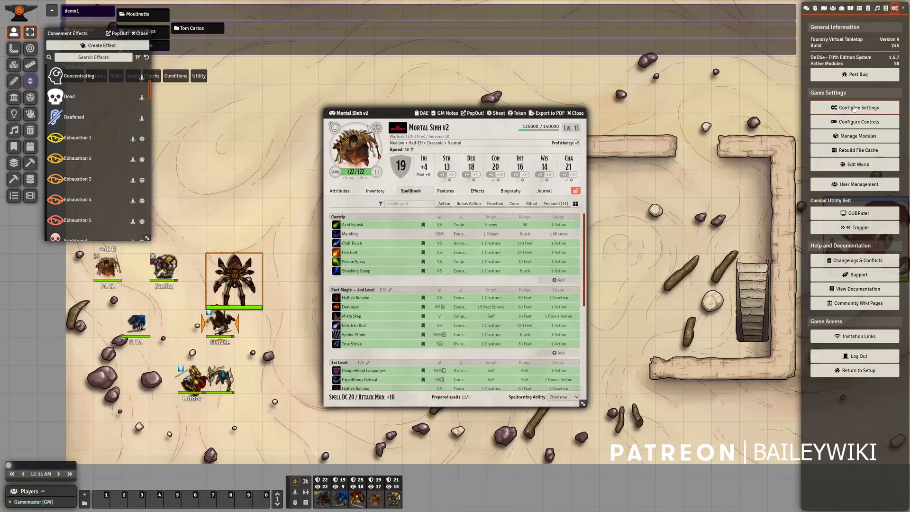
click(853, 109)
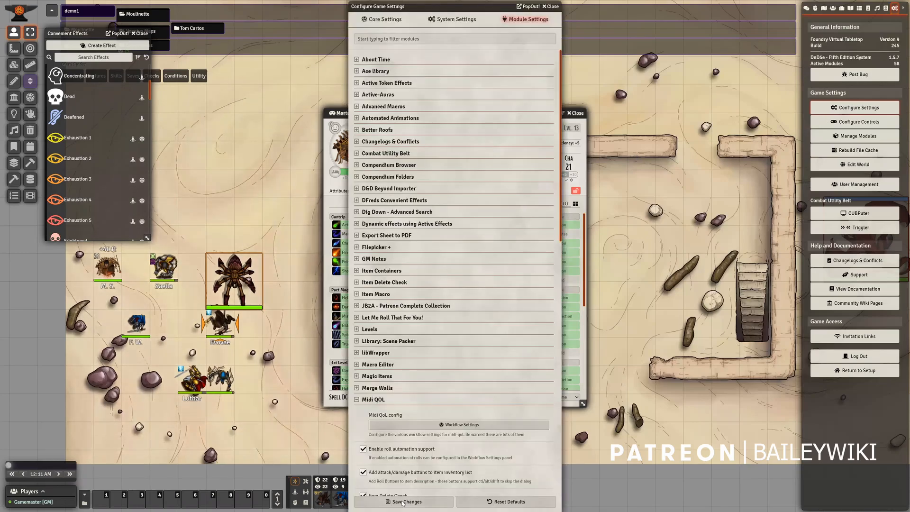
click(416, 426)
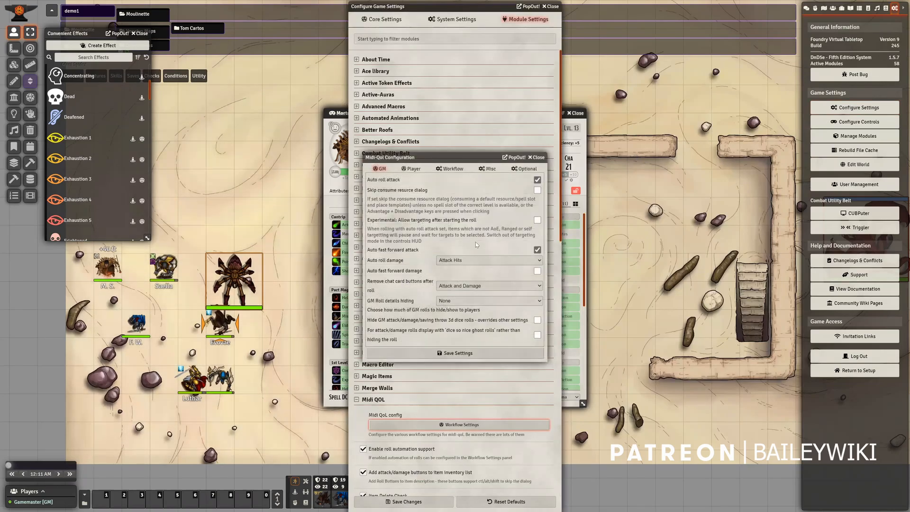
click(451, 169)
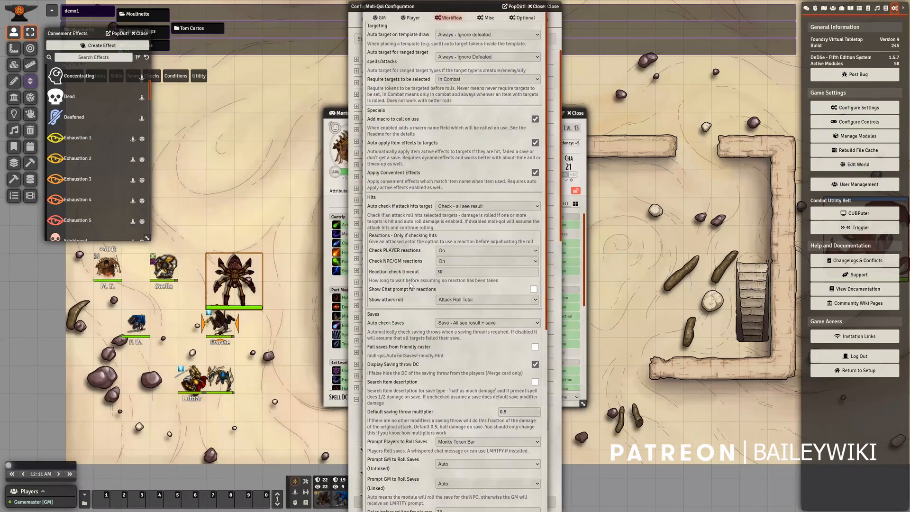
scroll(411, 285, down, 5)
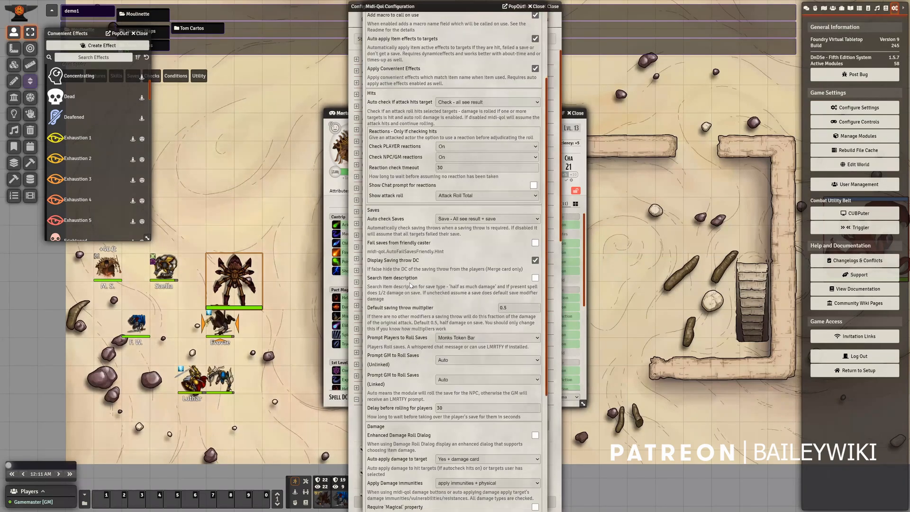
scroll(410, 285, down, 2)
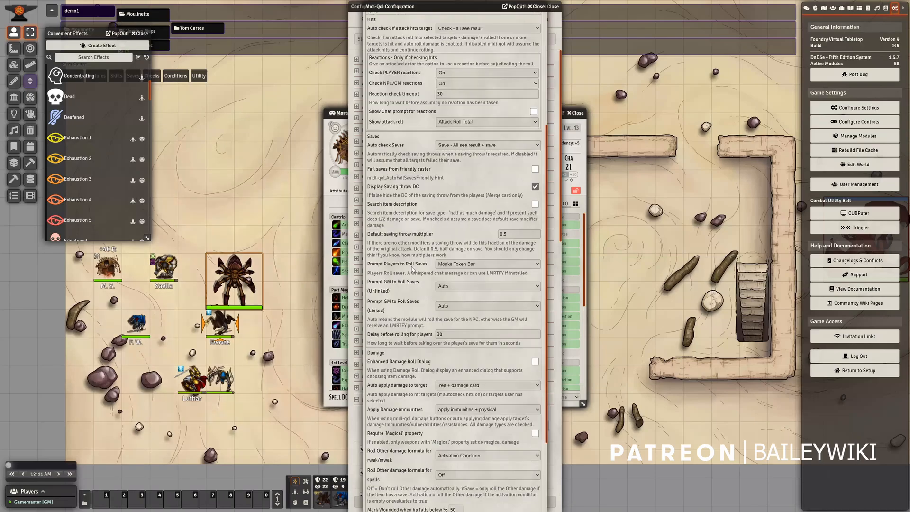
scroll(400, 341, down, 3)
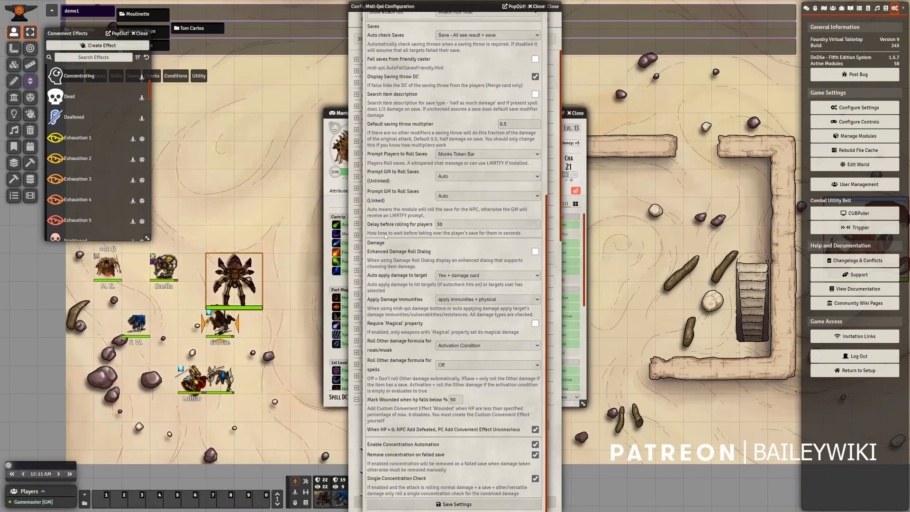
click(540, 7)
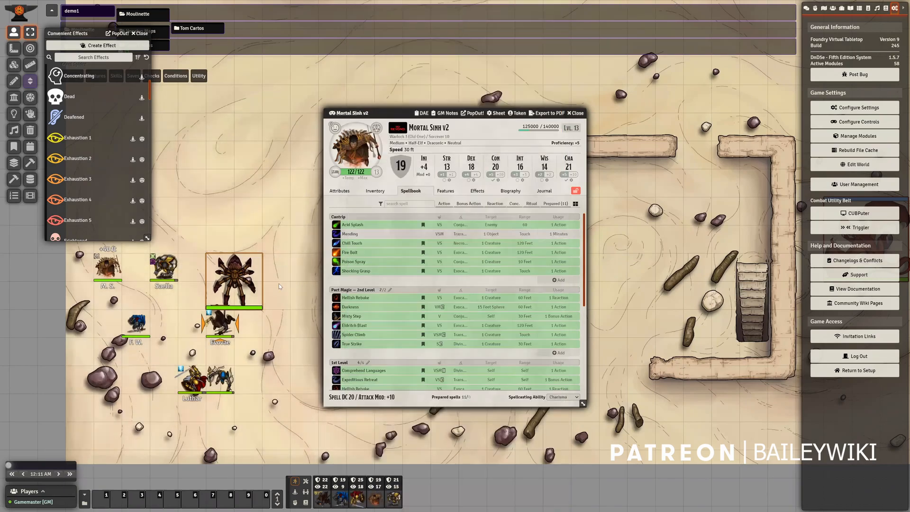
Open the Giant Spider token's sheet and set its current hit points to 10
double_click(255, 275)
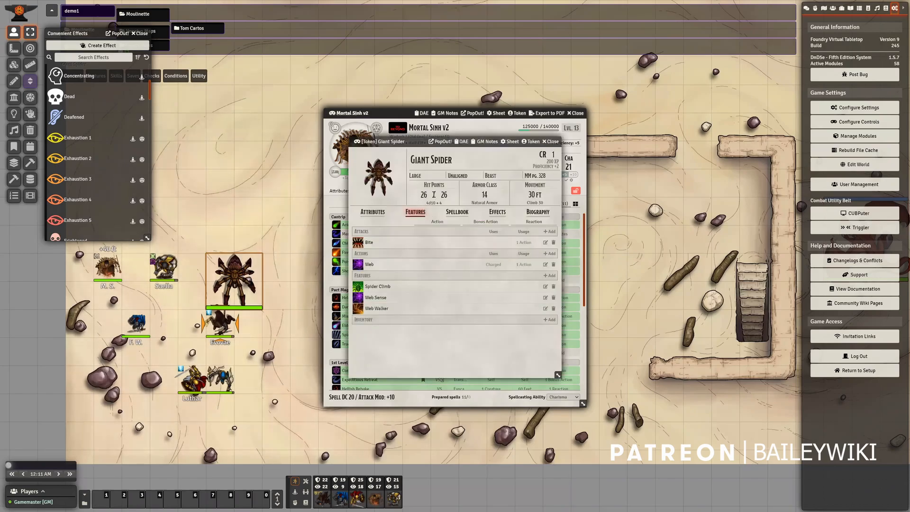
click(423, 195)
text(10)
key(Return)
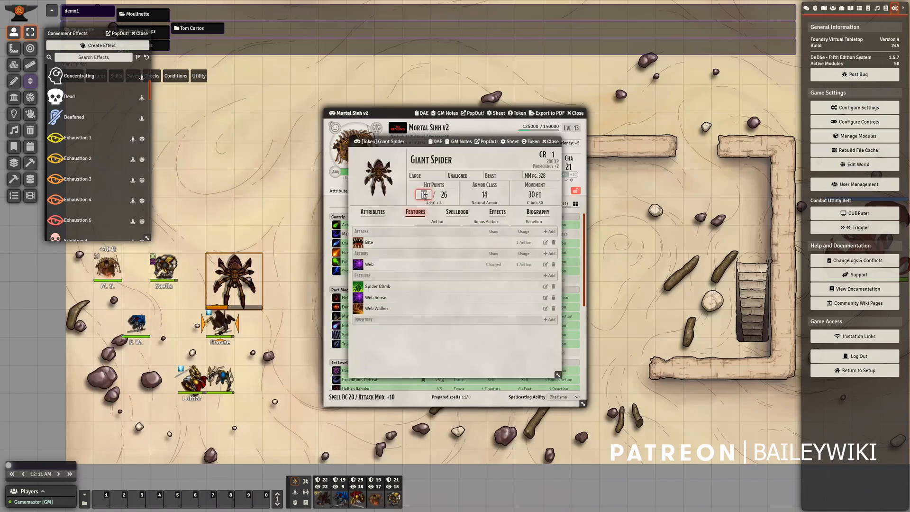
Set the Giant Spider's current hit points to 0 to demonstrate automatic defeat, and restore them to 10
scroll(70, 86, up, 3)
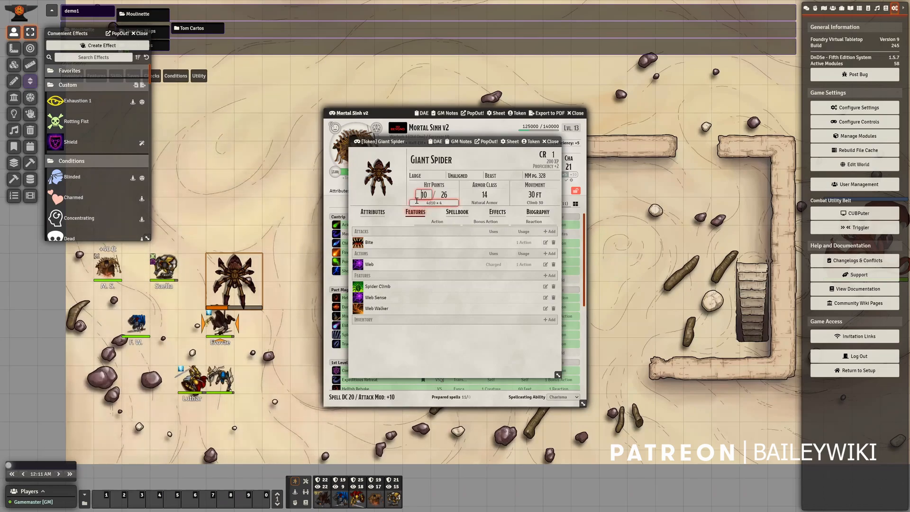
key(Delete)
key(Delete)
text(01)
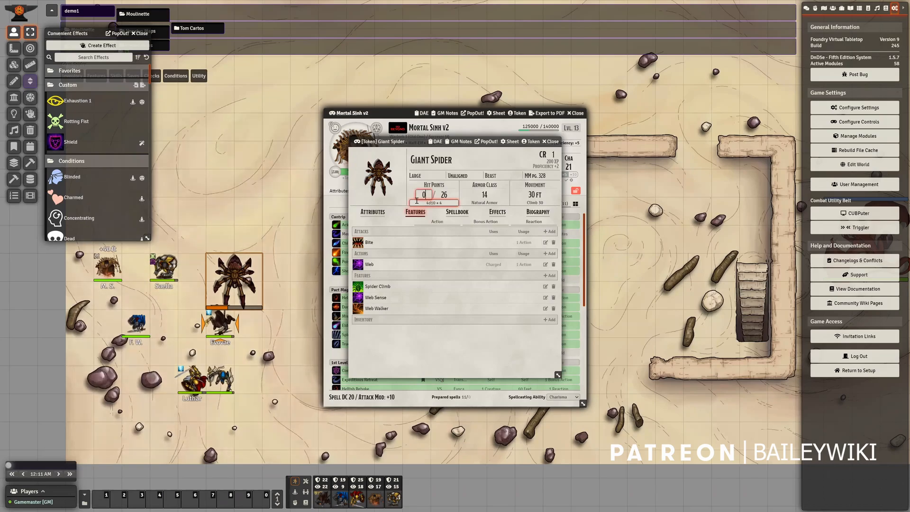
key(Return)
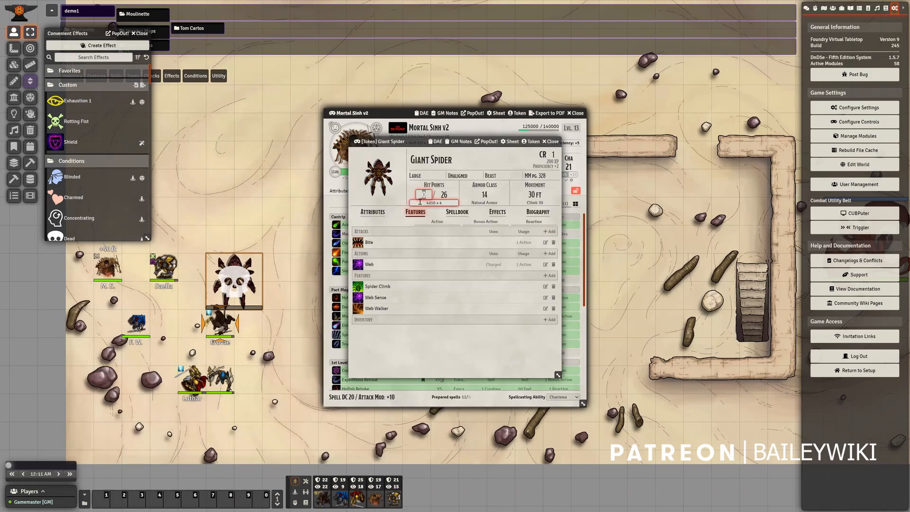
click(420, 202)
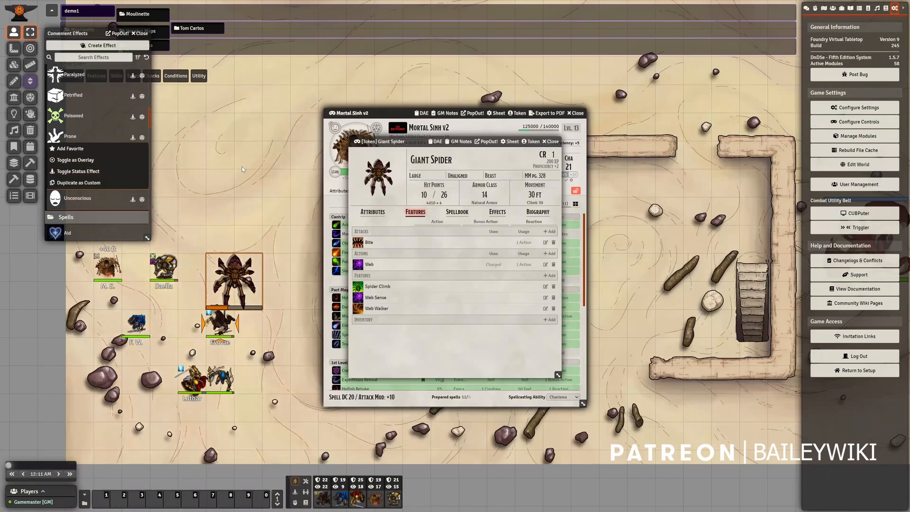
Dismiss the condition's option menu and return to the beginning of the Convenient Effects list
click(254, 162)
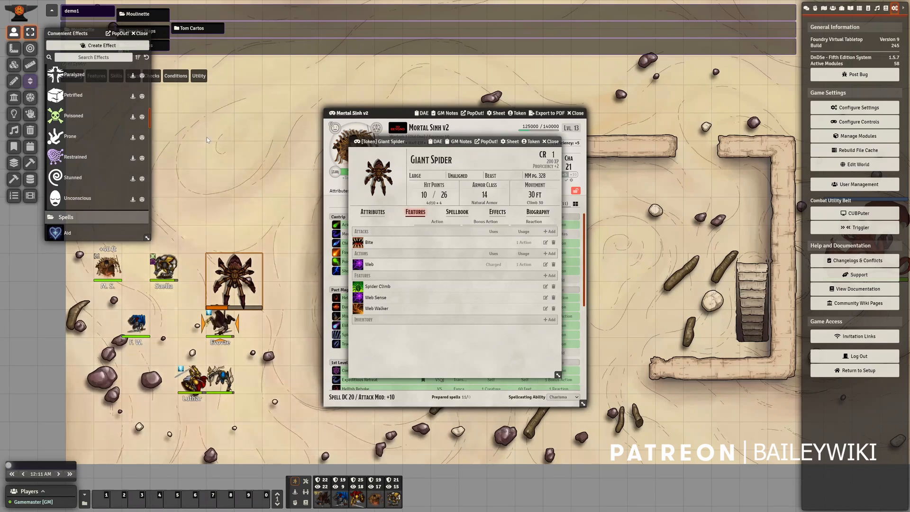
scroll(112, 118, up, 10)
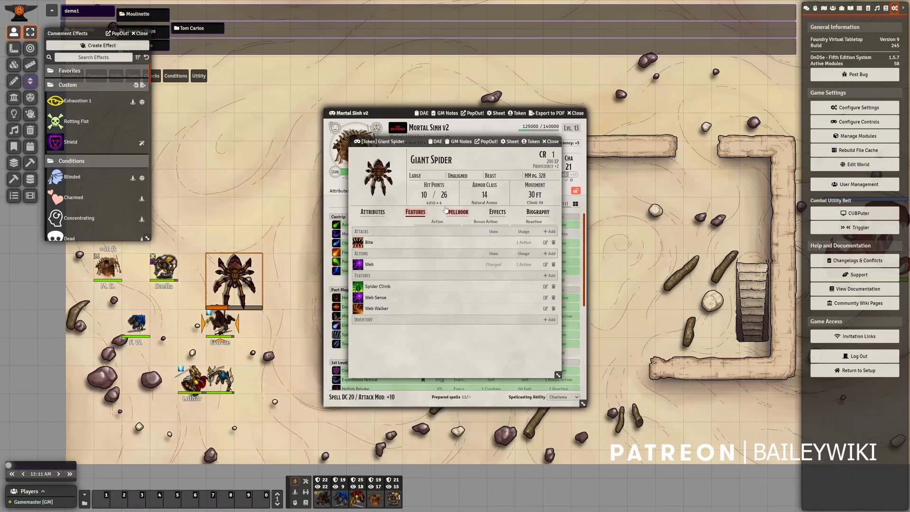
click(421, 192)
Show the chat log, move the Giant Spider's sheet aside and close it
click(806, 9)
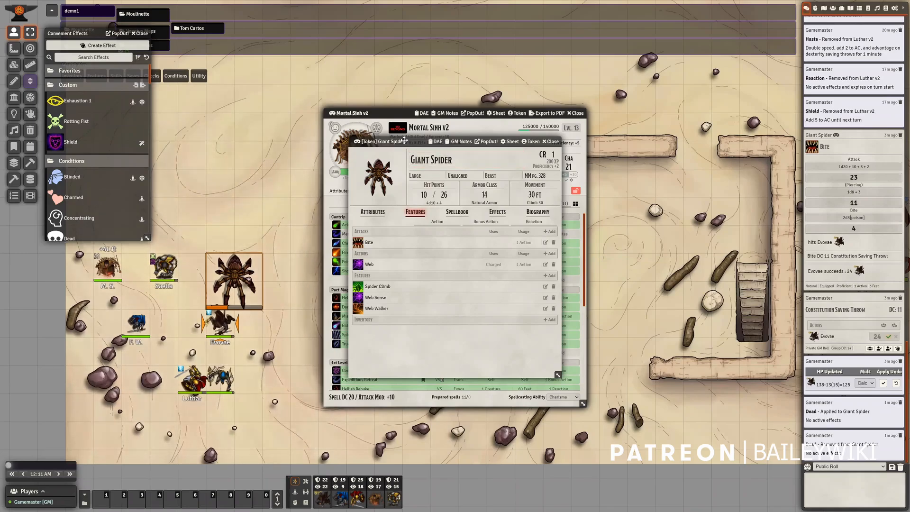
drag(404, 140, 544, 142)
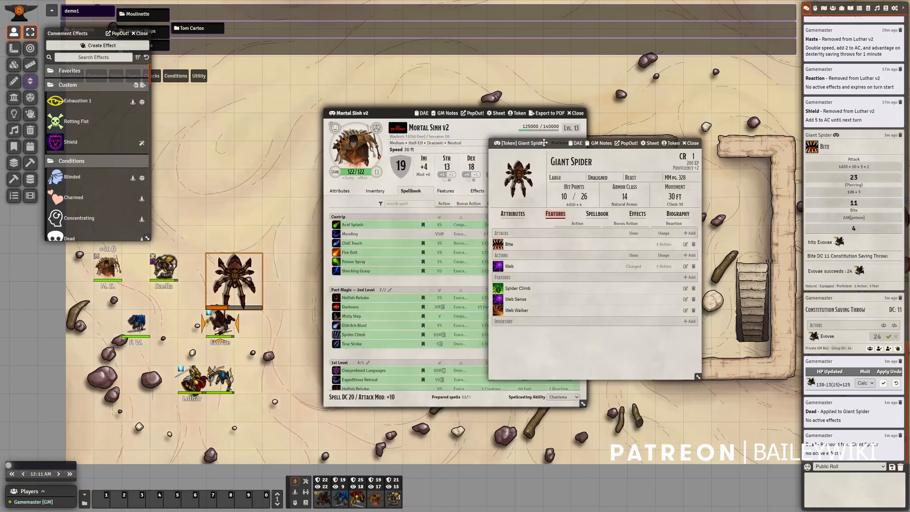
drag(502, 82, 492, 73)
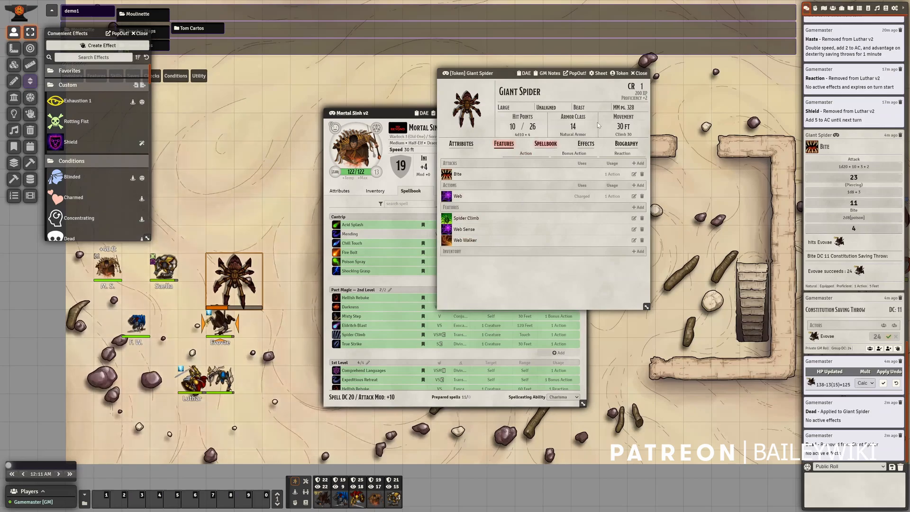
click(640, 74)
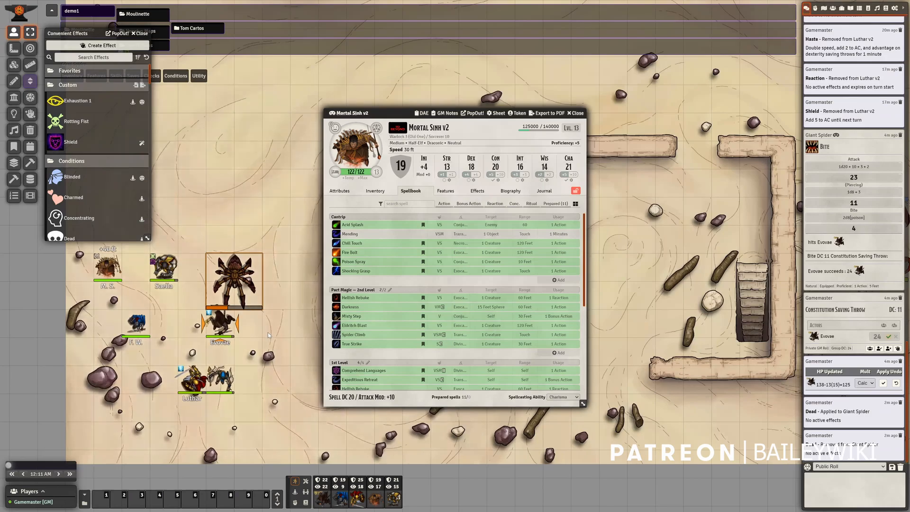
Open Saella's inventory and bring up the details of the Mace of Disruption MQ0.8.62 for editing
drag(174, 328, 235, 256)
drag(178, 271, 142, 275)
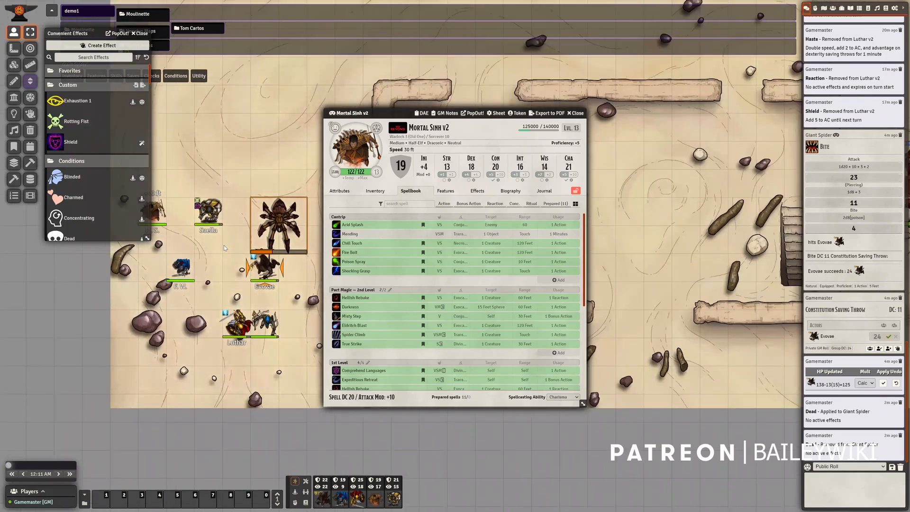
click(216, 216)
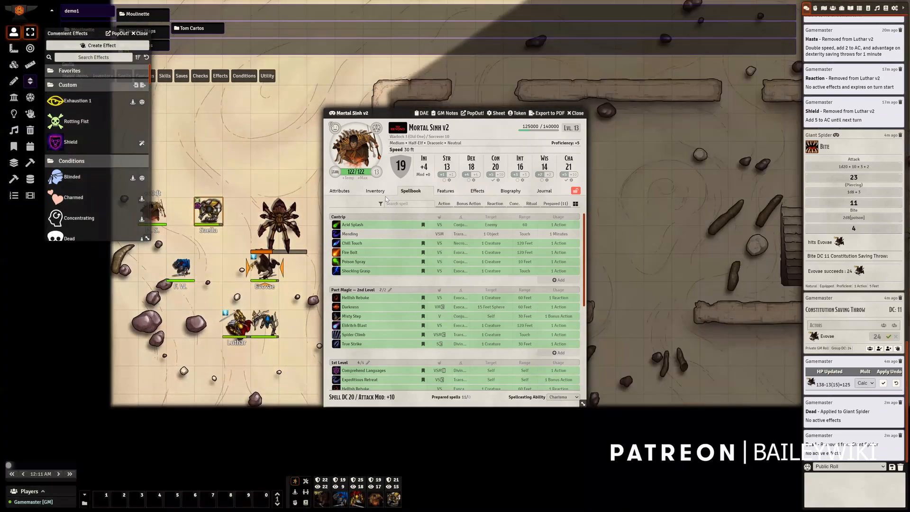
click(385, 191)
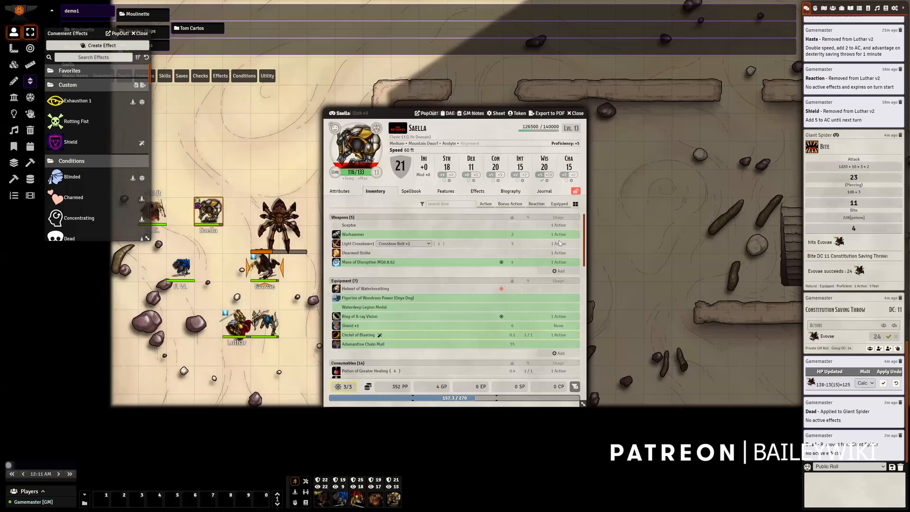
right_click(439, 262)
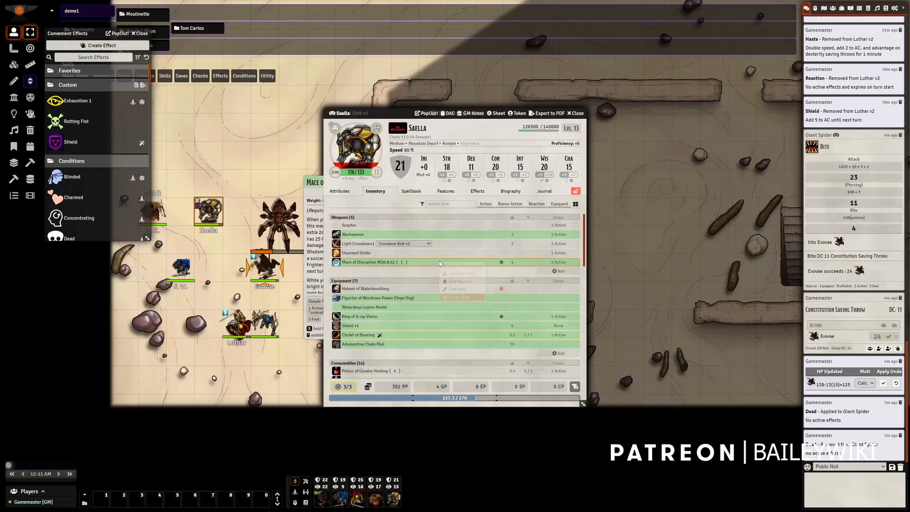
click(457, 289)
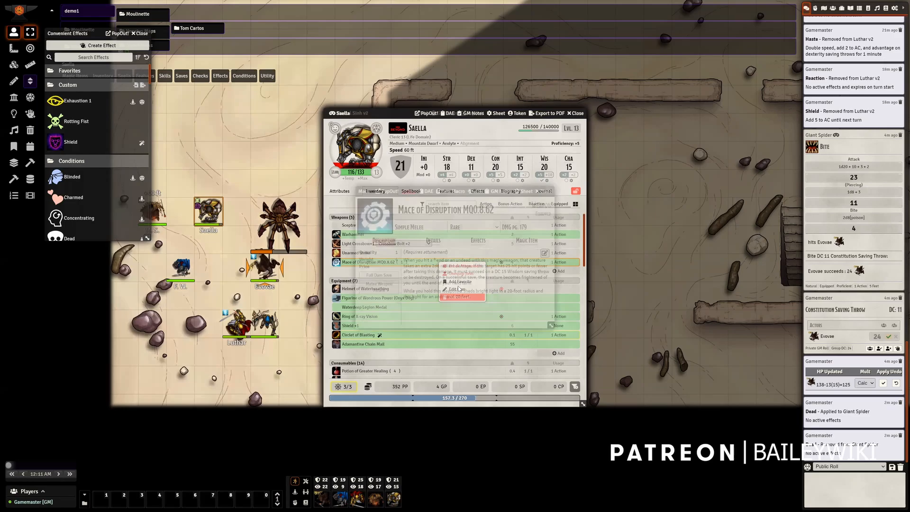
click(435, 242)
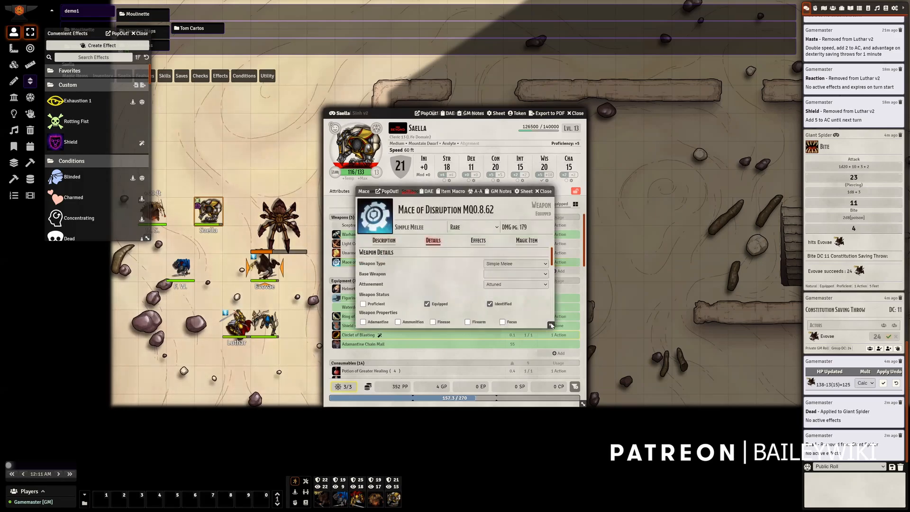
Enlarge and reposition the Mace of Disruption sheet, and examine its activation condition, other formula and saving throw
drag(551, 326, 636, 415)
drag(421, 191, 288, 73)
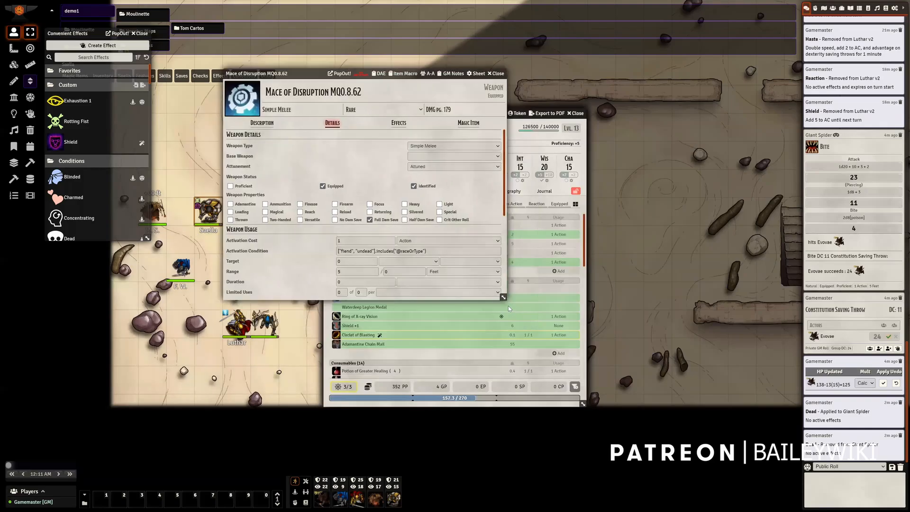
drag(509, 308, 567, 403)
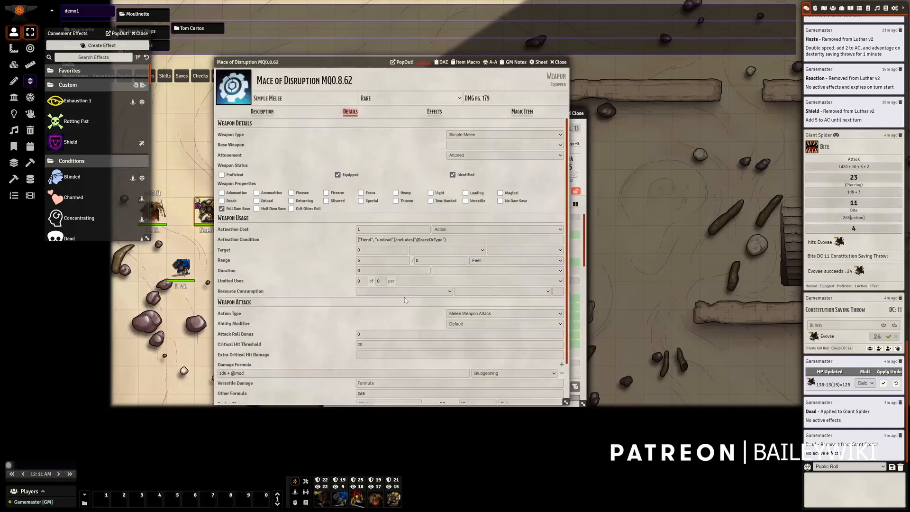
scroll(405, 297, down, 3)
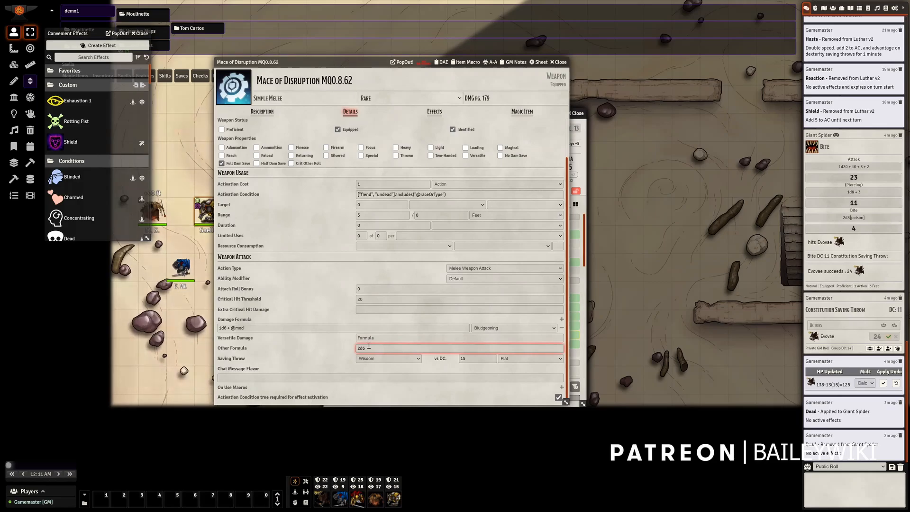
Examine the Mace of Disruption's activation condition, and close the mace's sheet and Mortal Sinh's character sheet
triple_click(390, 195)
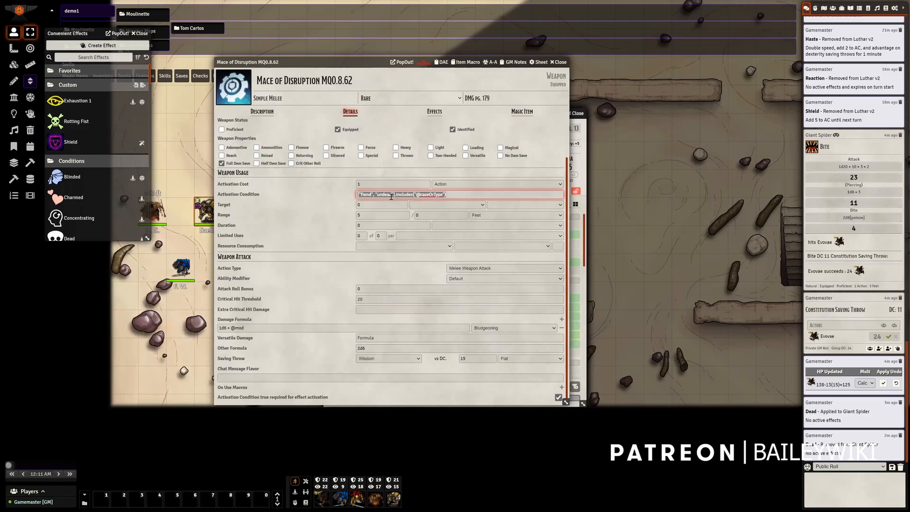
click(468, 193)
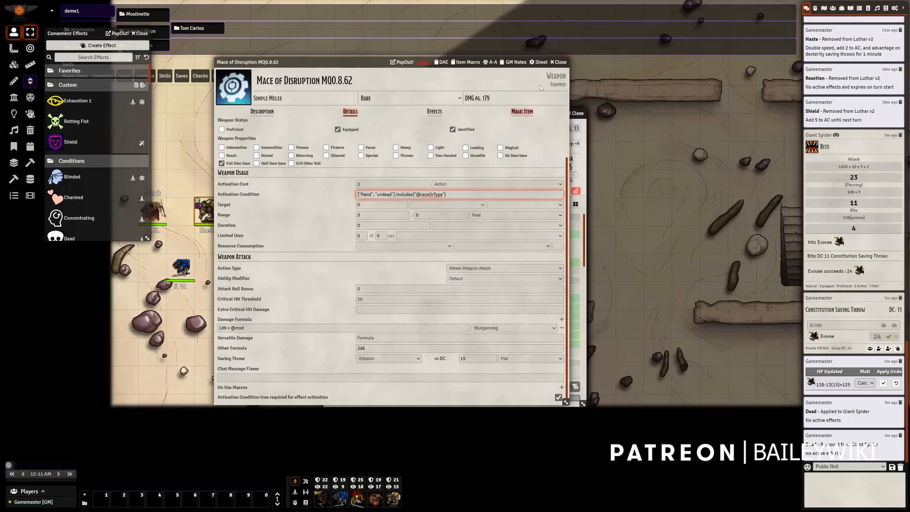
click(560, 63)
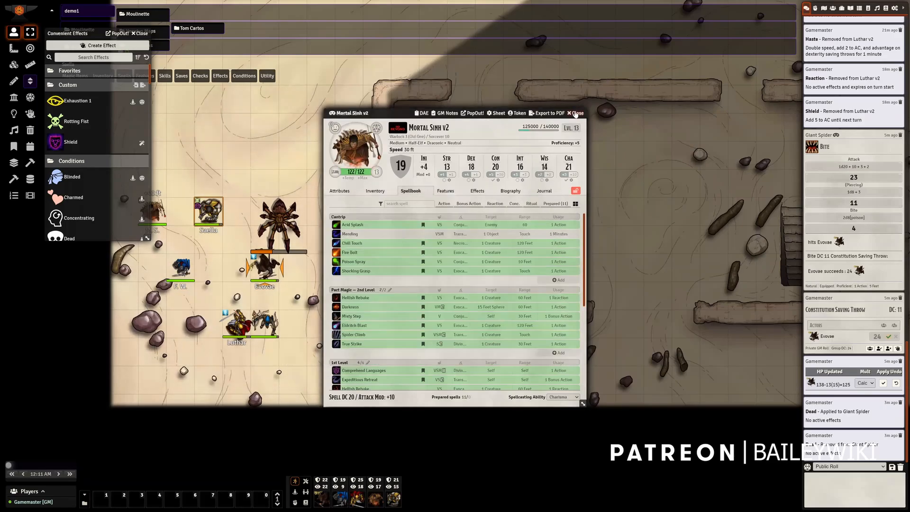
click(575, 113)
Target the Giant Spider and roll attacks against it with Saella's Mace of Disruption MQ0.8.62
click(288, 225)
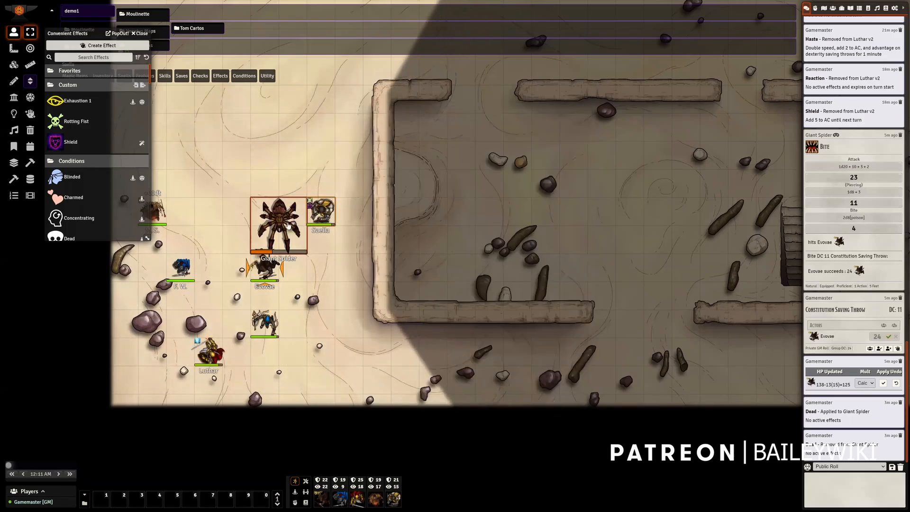
right_click(272, 229)
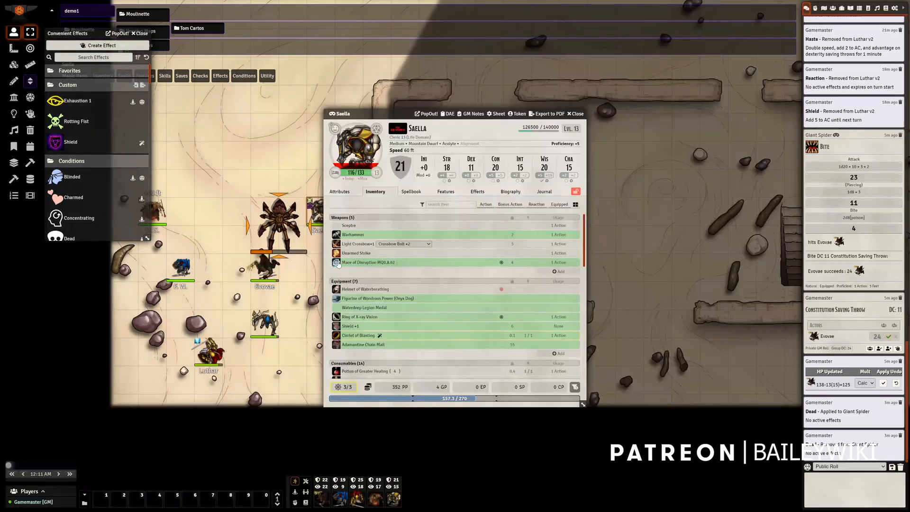
click(337, 262)
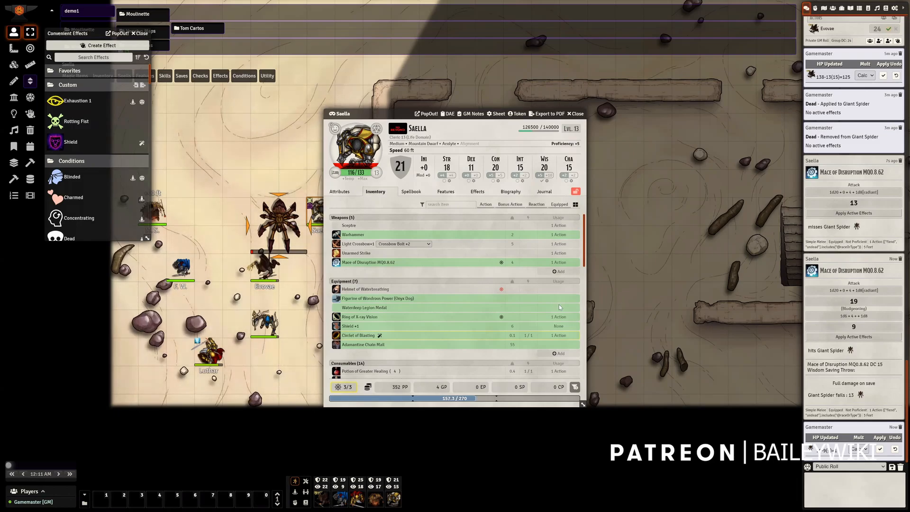
mouse_move(336, 234)
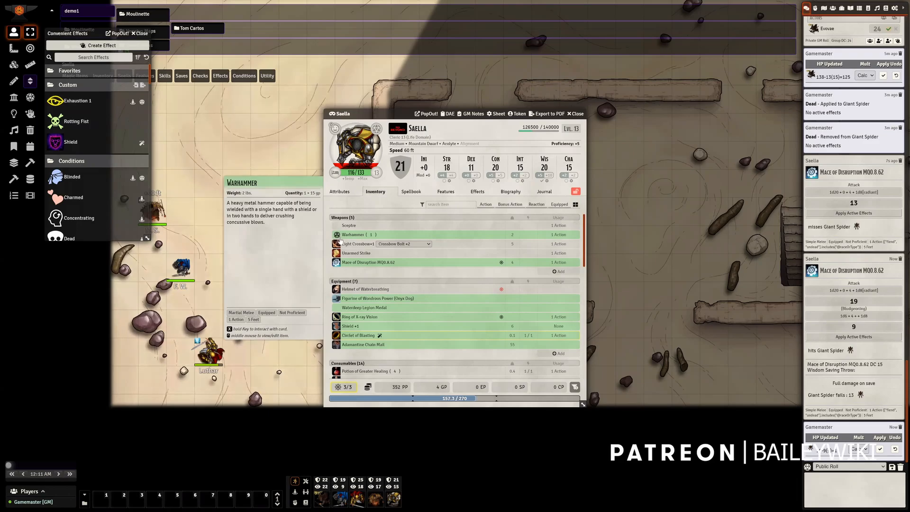
mouse_move(338, 264)
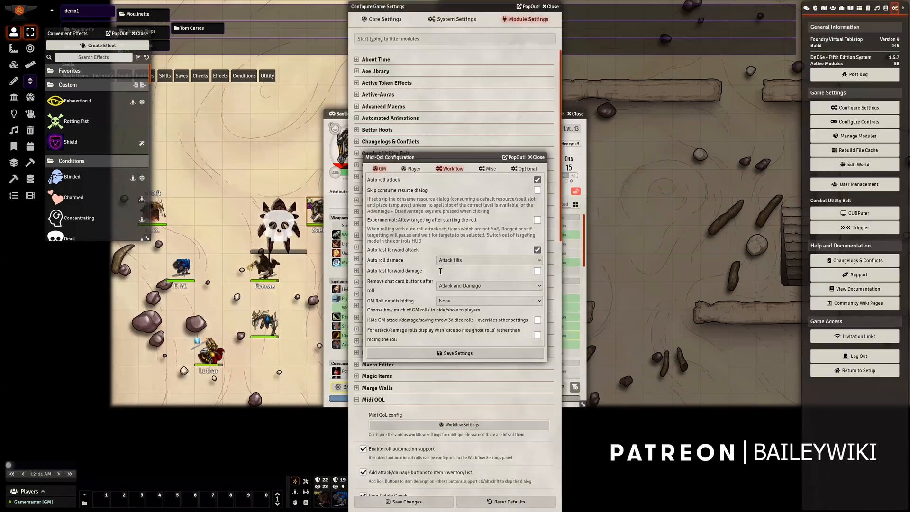
Review Midi-QOL's workflow settings for saves and damage, and examine the Midi QOL keybindings in the controls configuration
scroll(441, 271, down, 15)
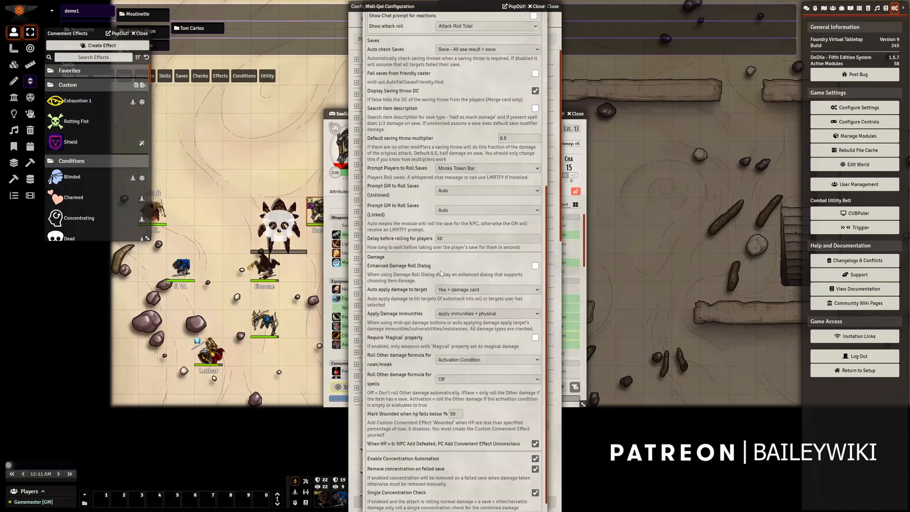
scroll(440, 273, down, 1)
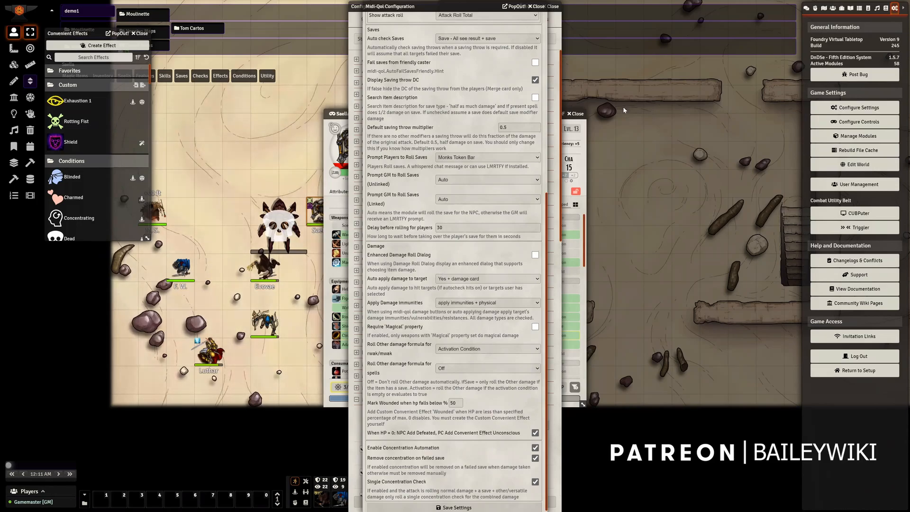
click(871, 122)
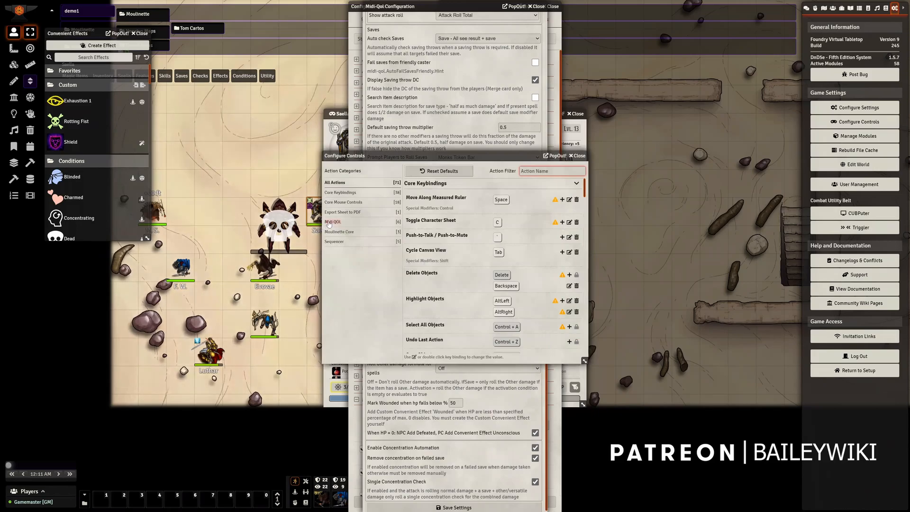
click(332, 222)
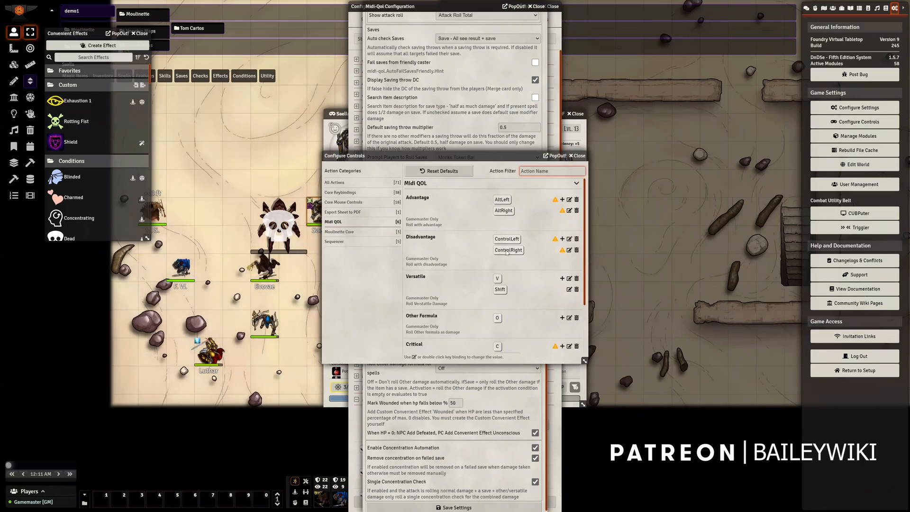
scroll(463, 267, down, 2)
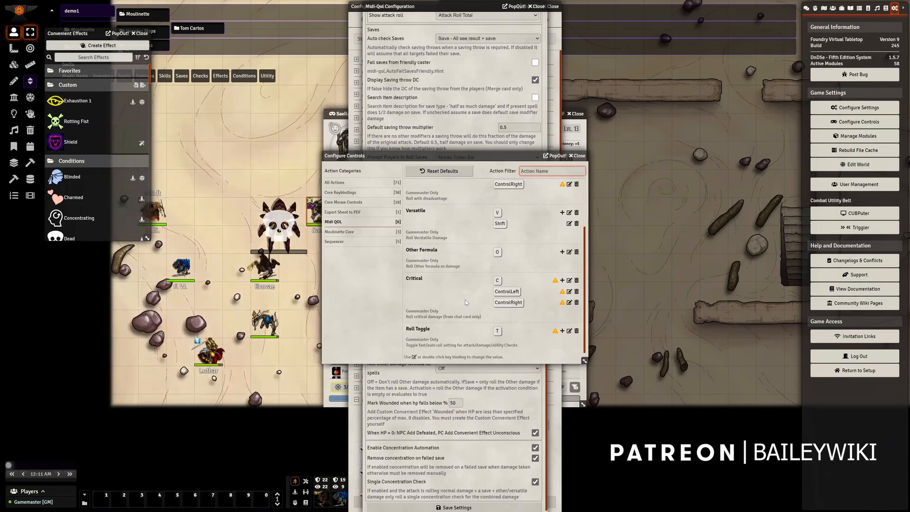
click(580, 156)
Target the restored Giant Spider, use Saella's Mace of Disruption with automatic rolling toggled off, and roll its fast attack from the chat card
click(337, 117)
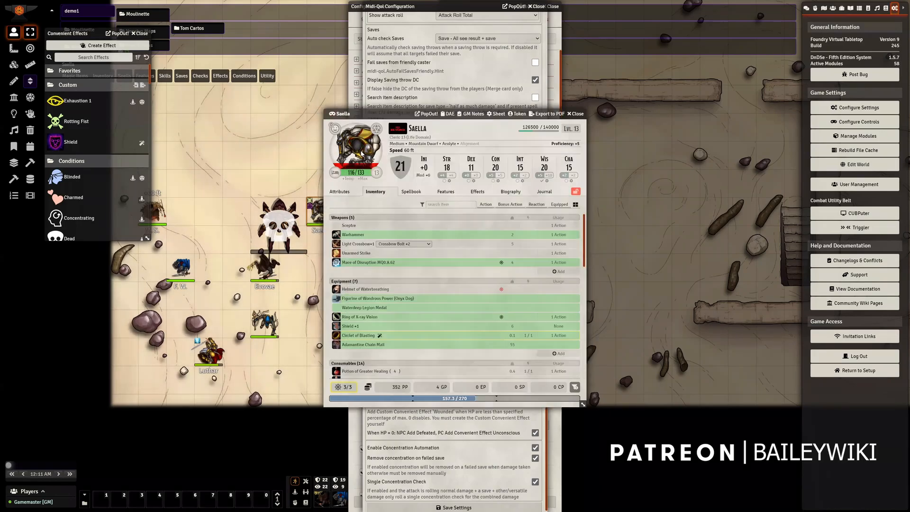
mouse_move(337, 264)
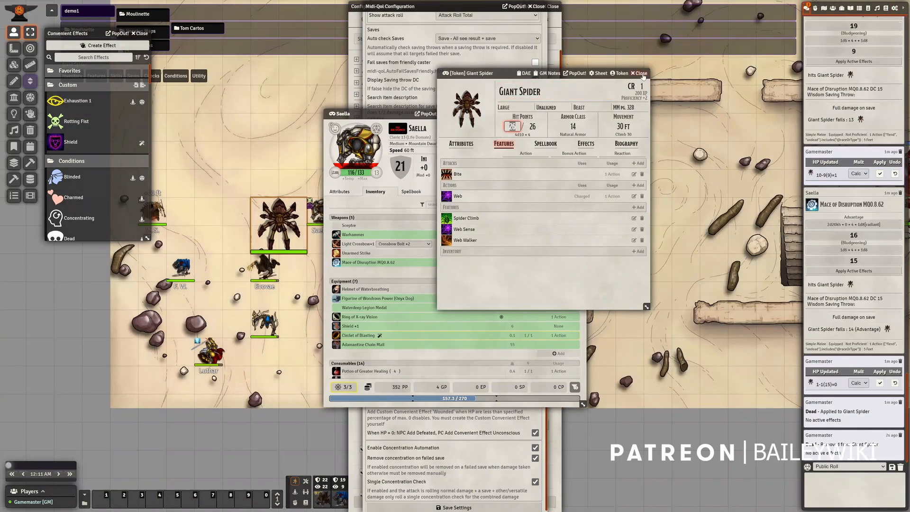
right_click(276, 217)
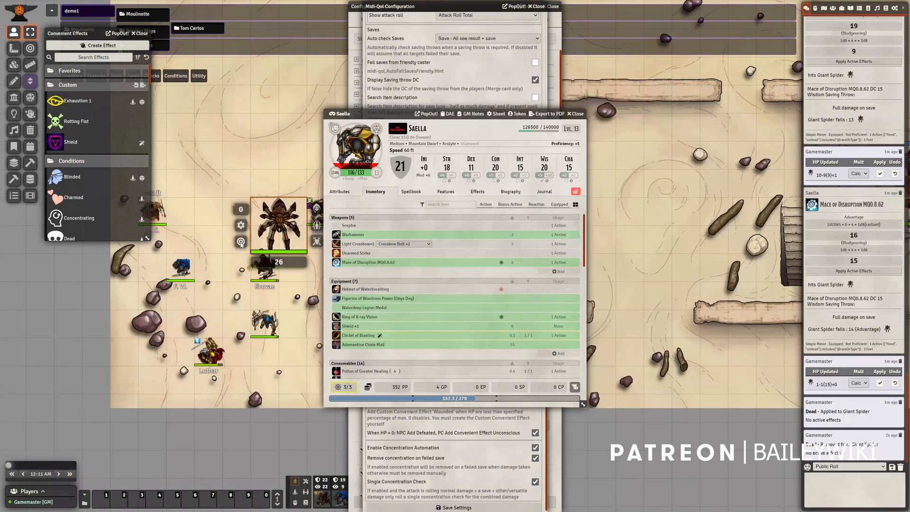
mouse_move(338, 268)
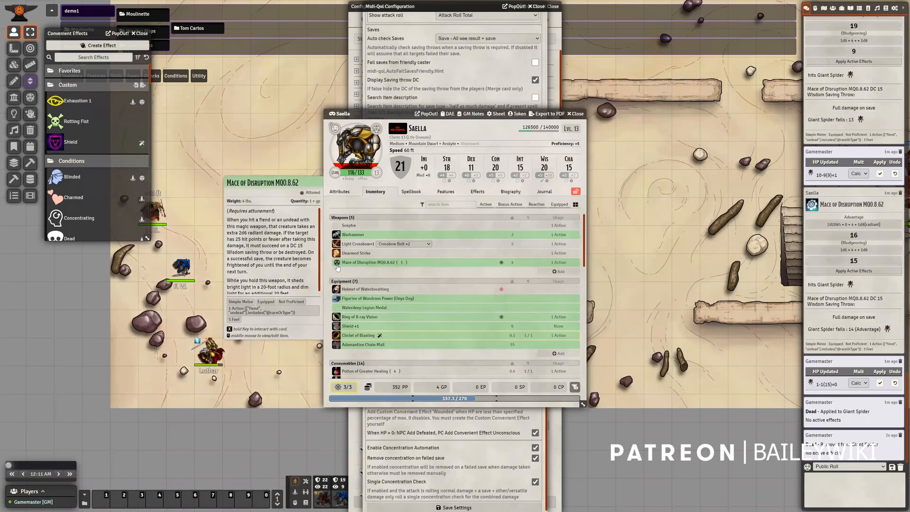
click(336, 263)
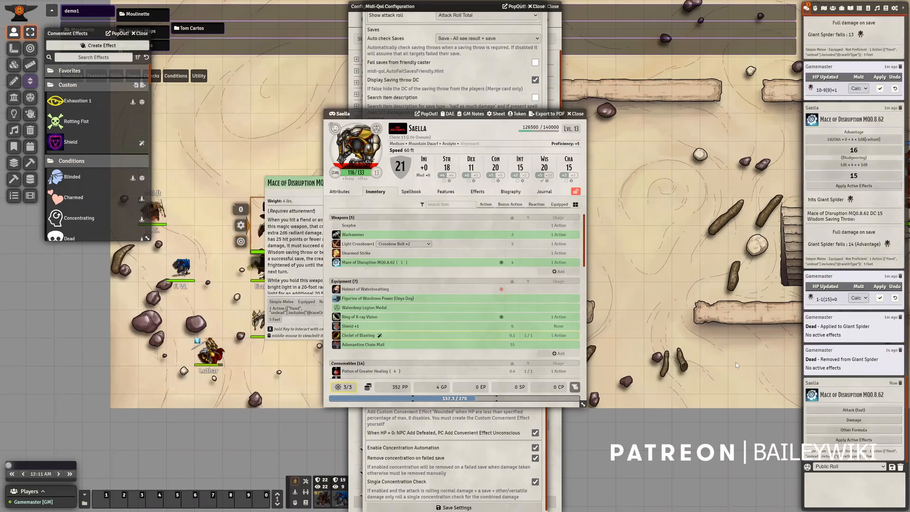
click(867, 410)
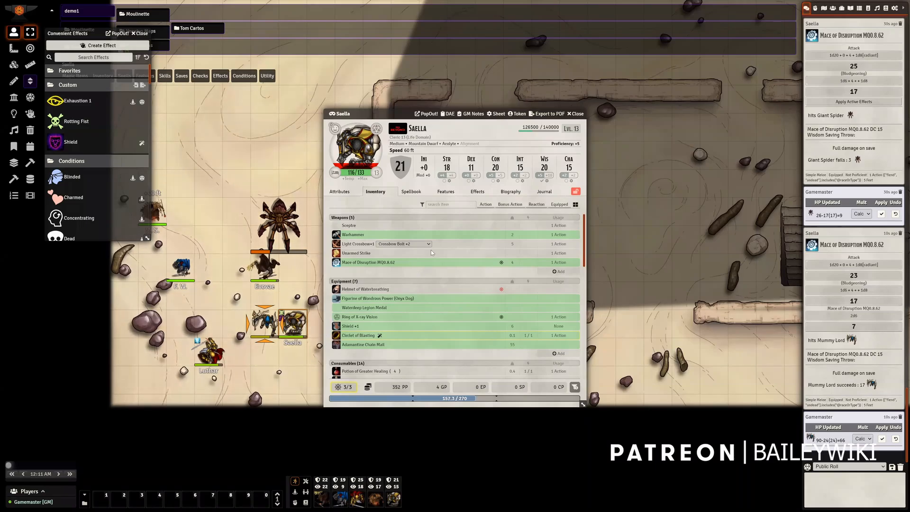
Look through Saella's spellbook and features, and return to her inventory
click(433, 204)
click(411, 192)
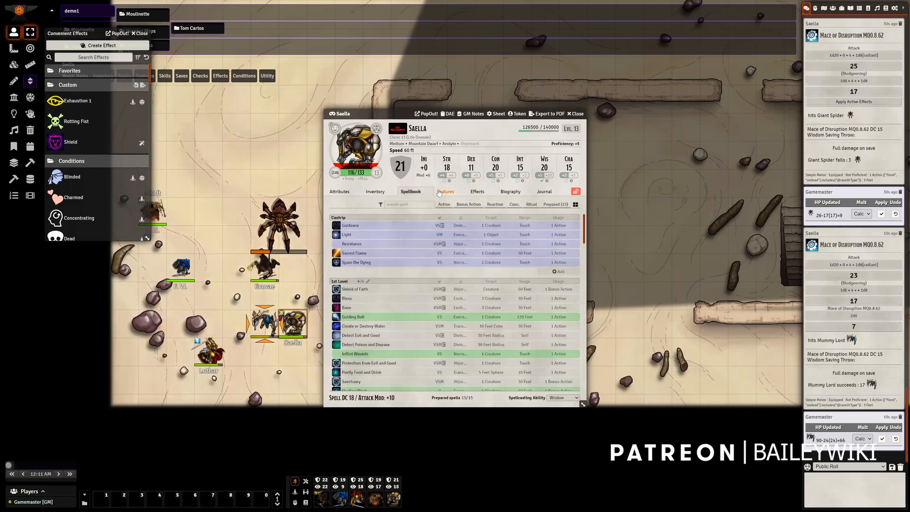
click(443, 192)
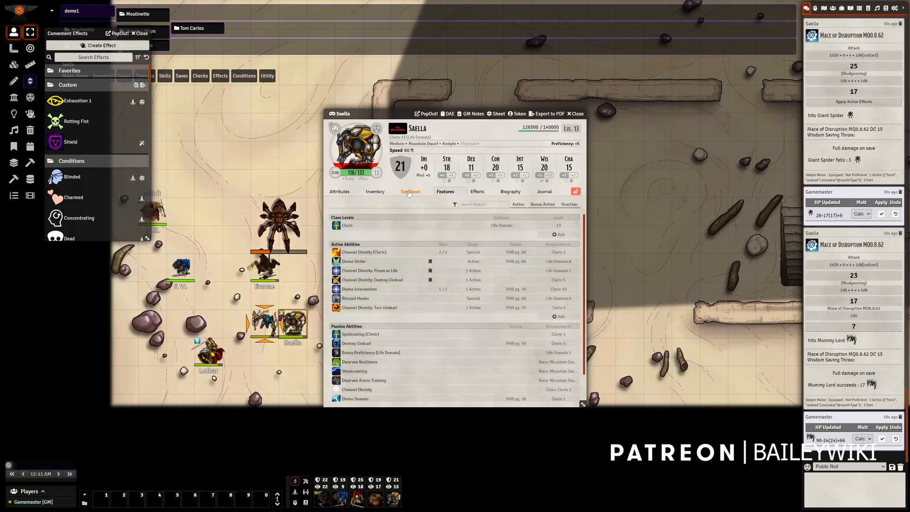
click(409, 192)
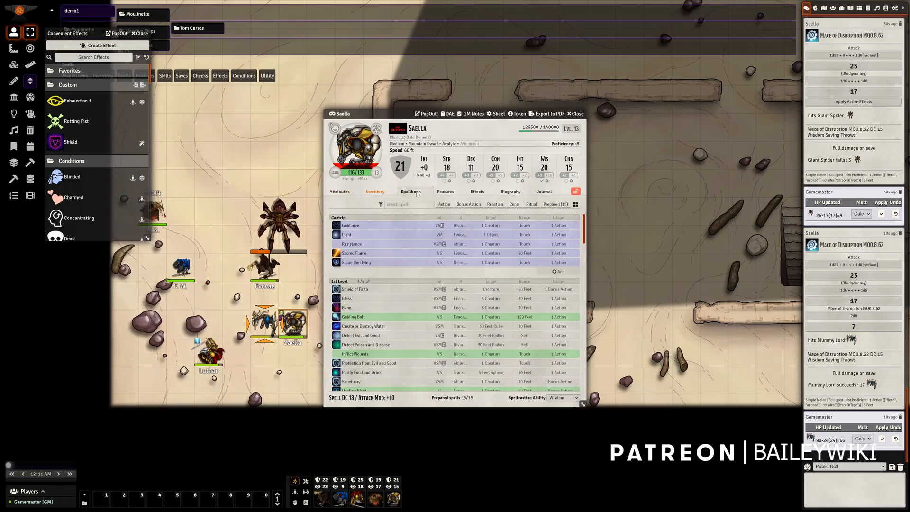
click(375, 192)
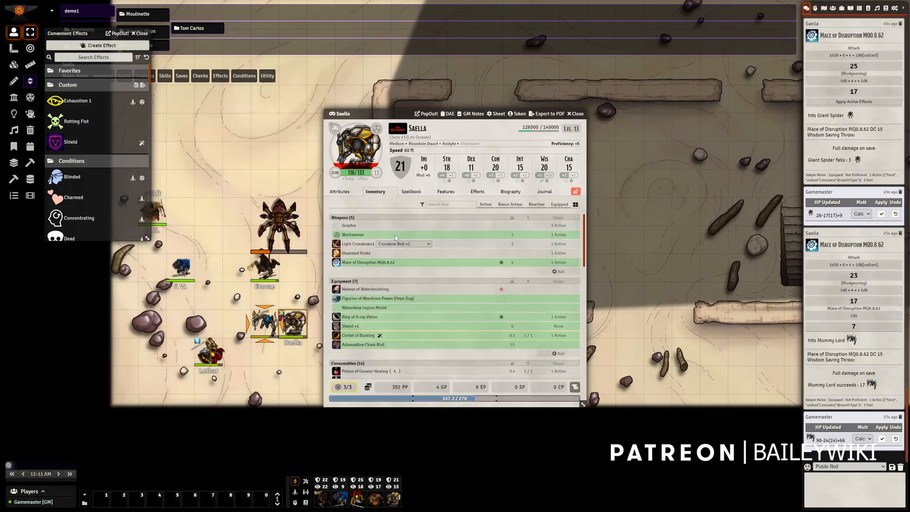
Open Saella's Mace of Disruption MQ0.8.62 for editing and examine its activation condition
right_click(445, 261)
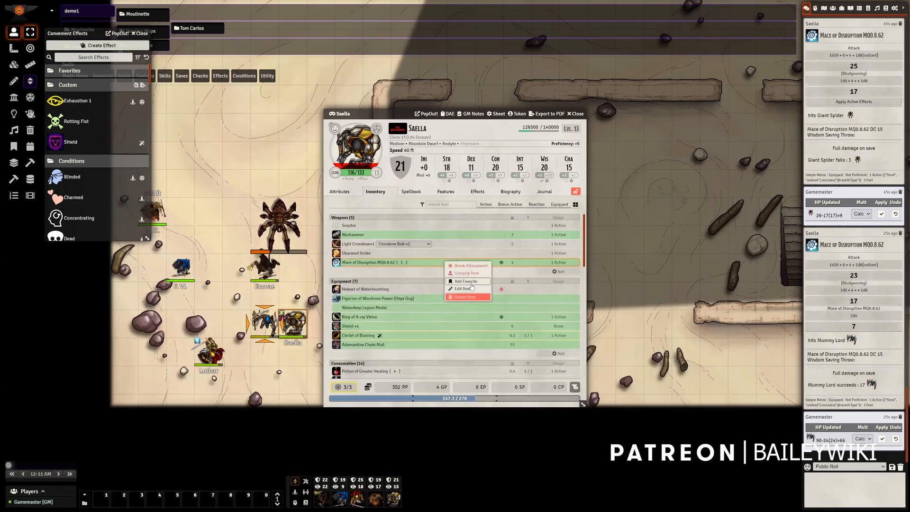
click(470, 290)
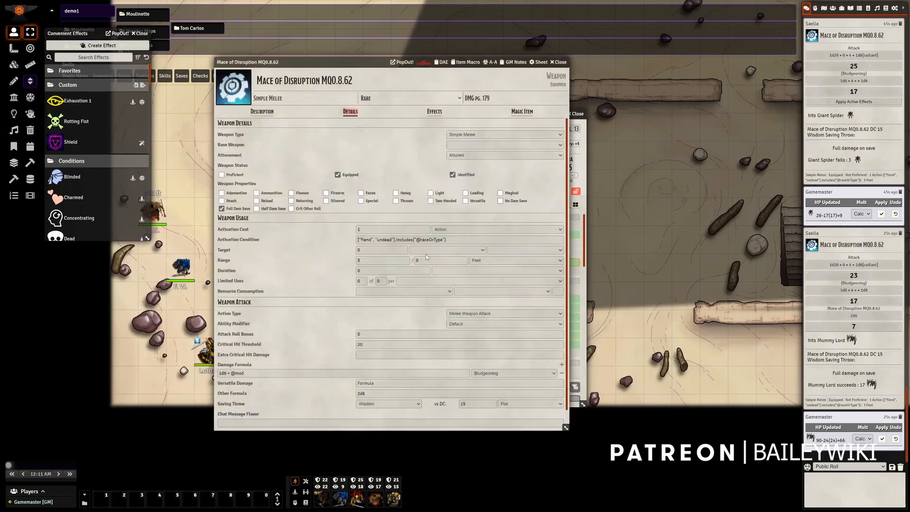
click(458, 239)
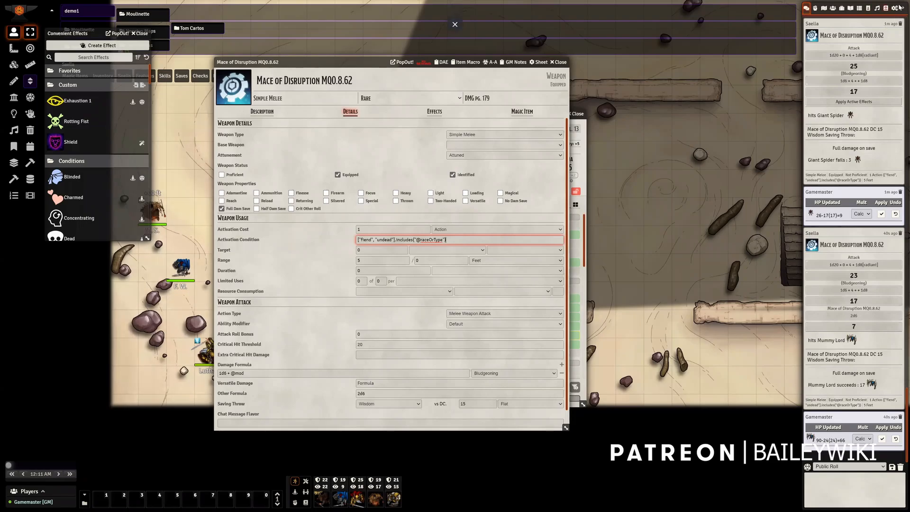
Search the compendiums for "midi" and show the Items folder of MidiQOL Sample Items
click(885, 9)
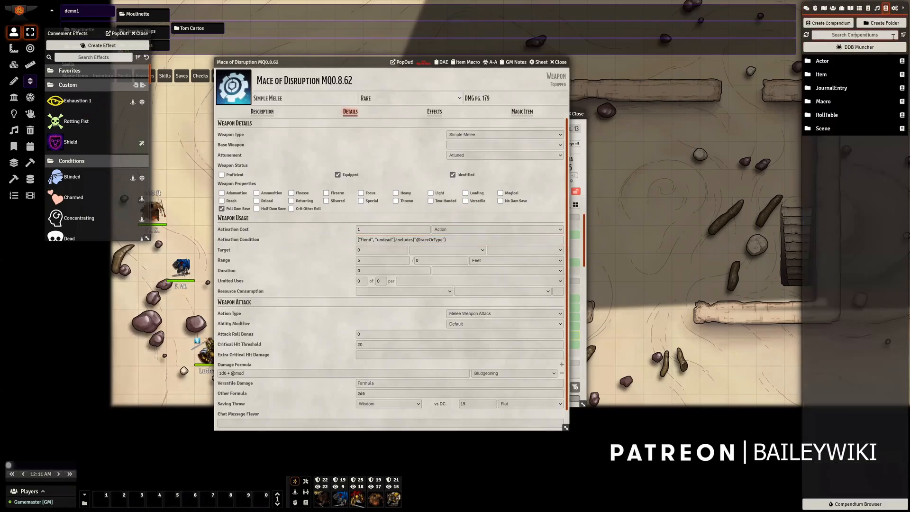
text(midi)
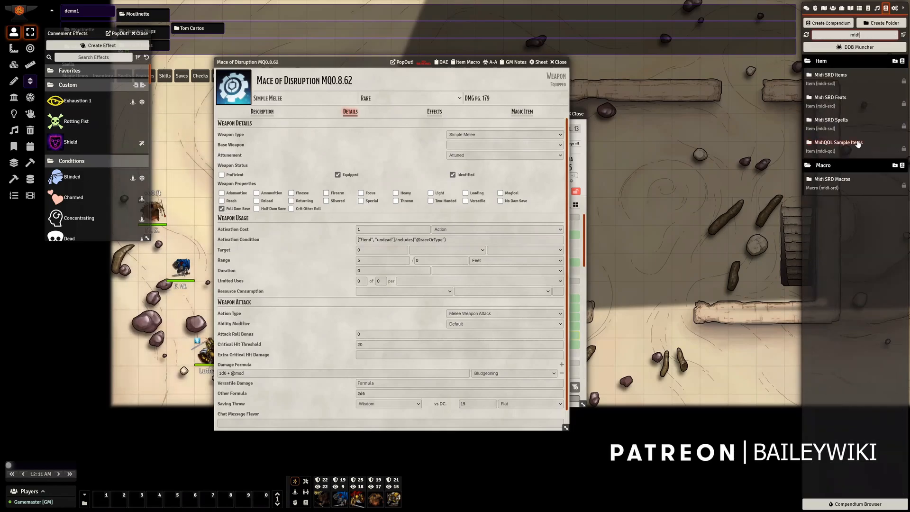
click(844, 143)
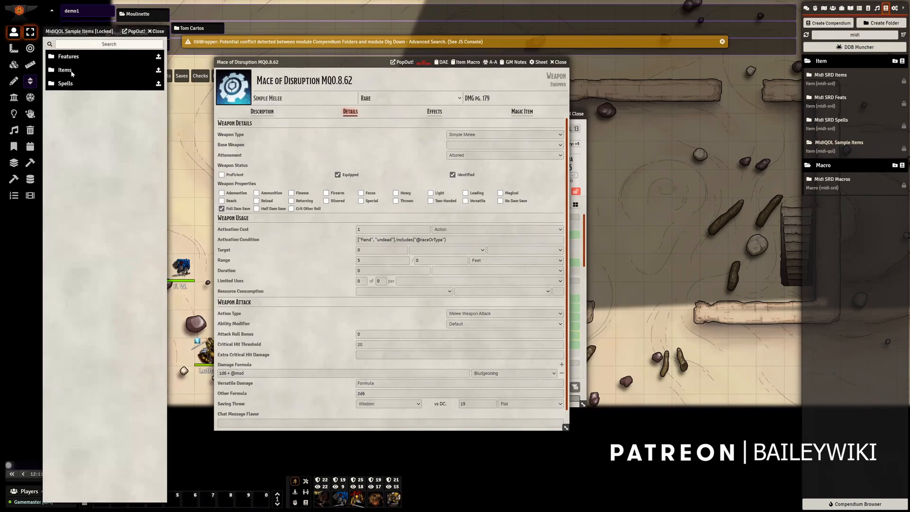
click(65, 70)
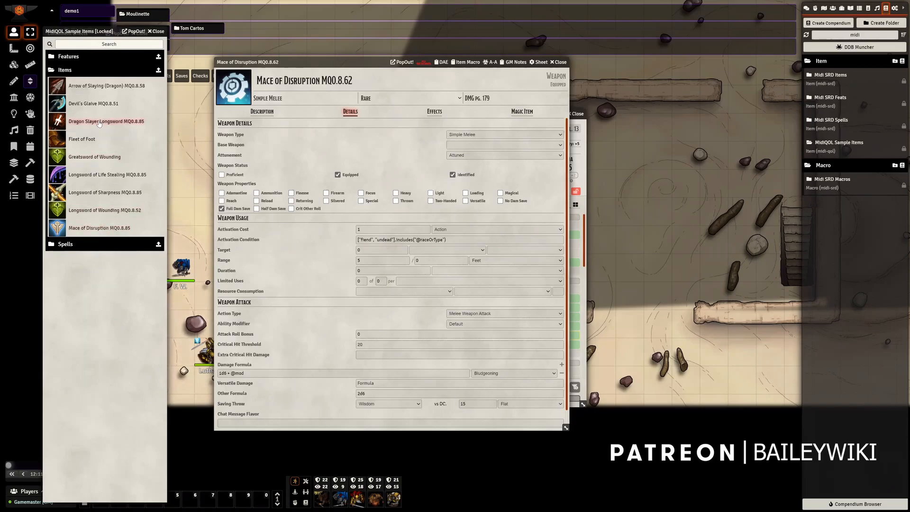
Examine the Dragon Slayer Longsword's activation condition in its details, and close both item sheets and the sample items compendium
click(99, 122)
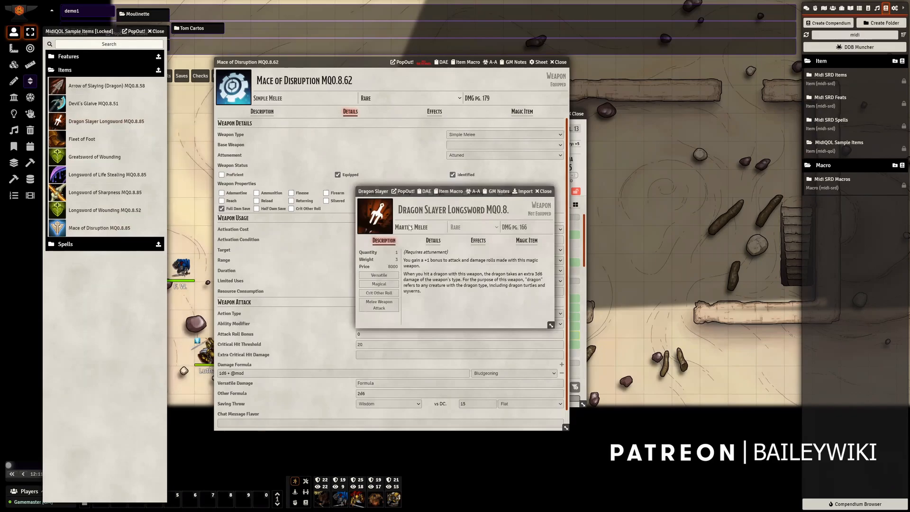
click(433, 241)
scroll(453, 278, down, 4)
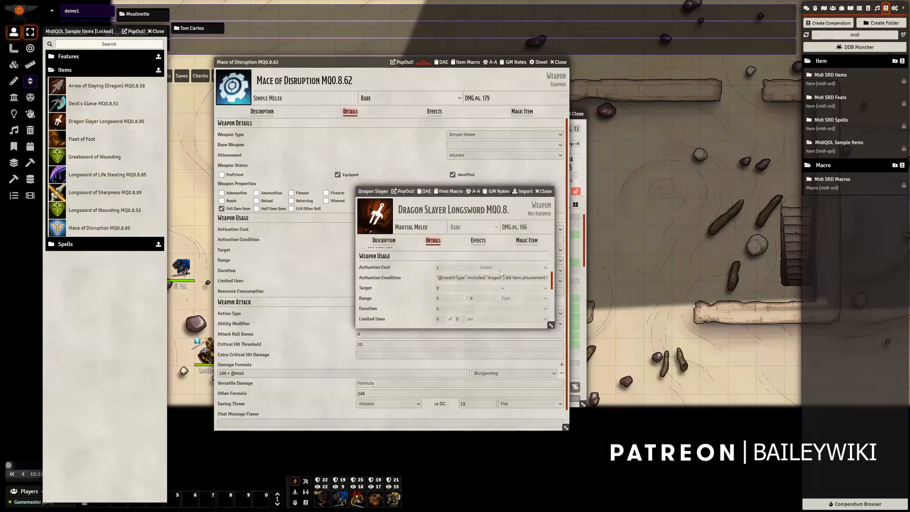
click(543, 191)
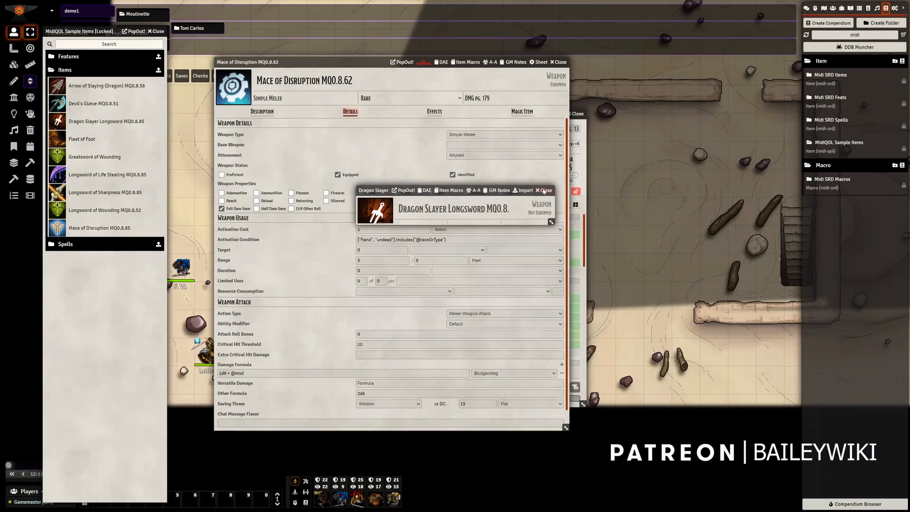
click(559, 62)
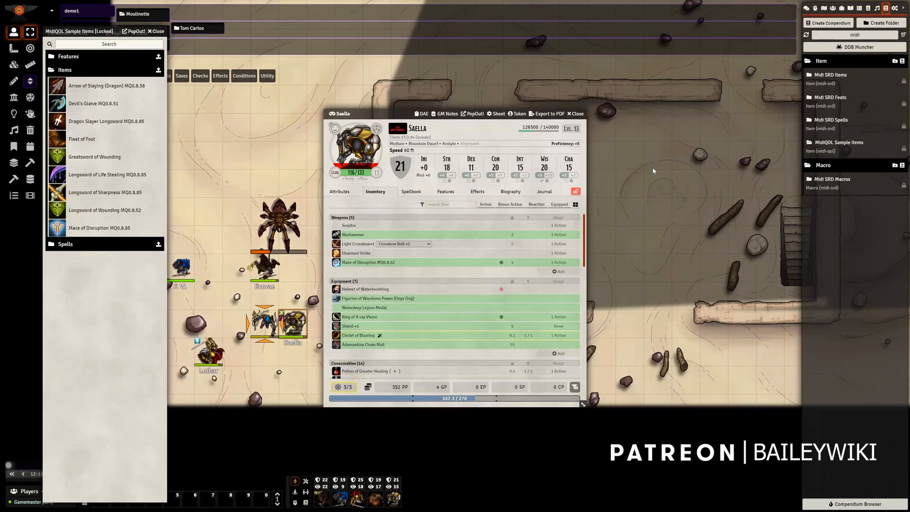
click(156, 31)
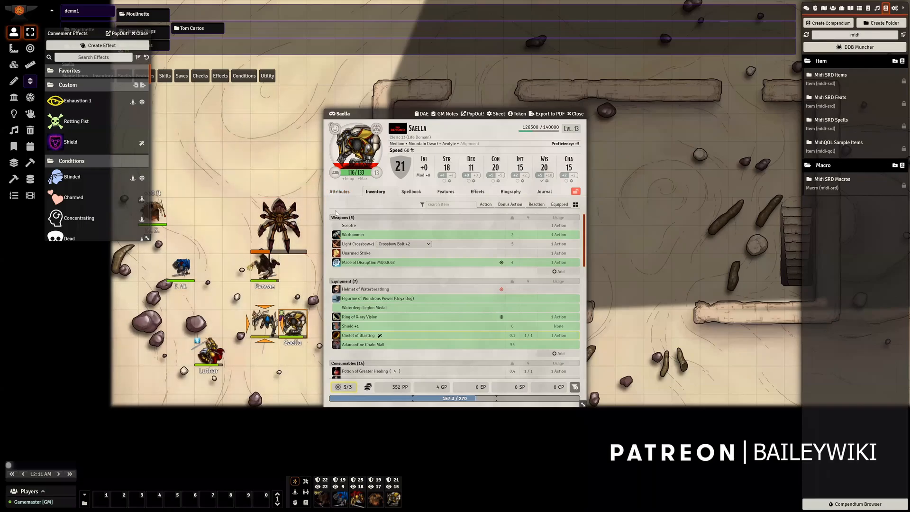
Close Saella's sheet to review the chat log, and reopen the Mace of Disruption MQ0.8.62 from the inventory for editing
click(577, 114)
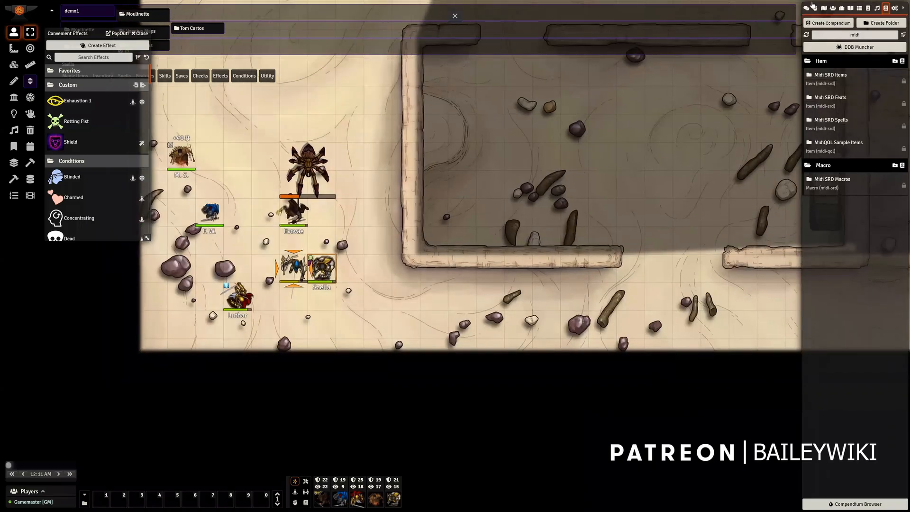
click(806, 8)
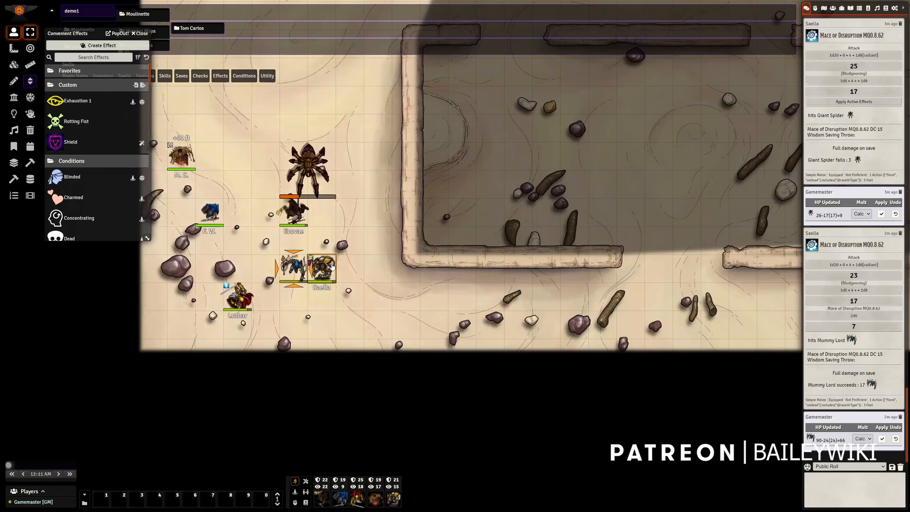
double_click(332, 265)
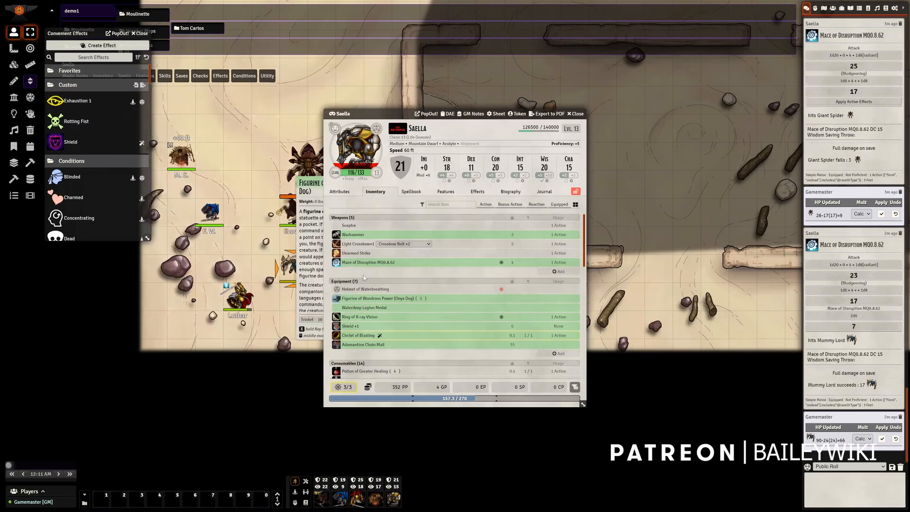
right_click(502, 263)
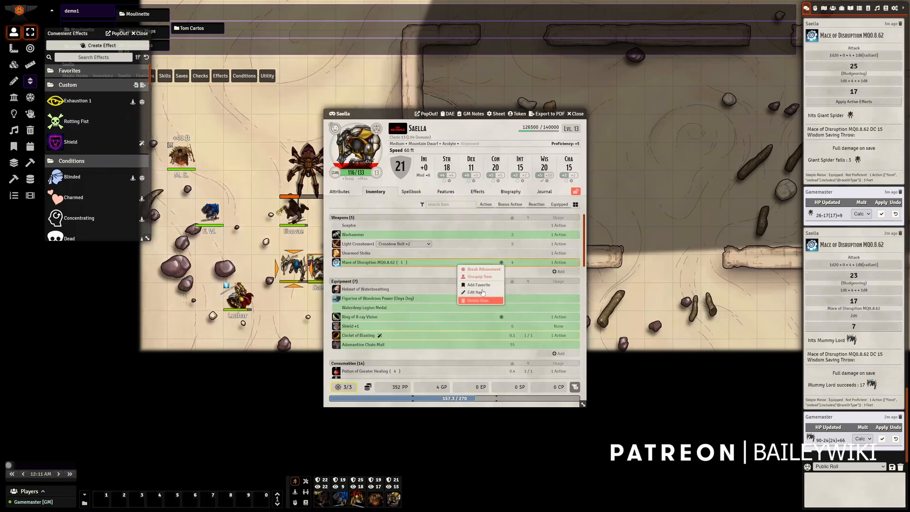
click(475, 291)
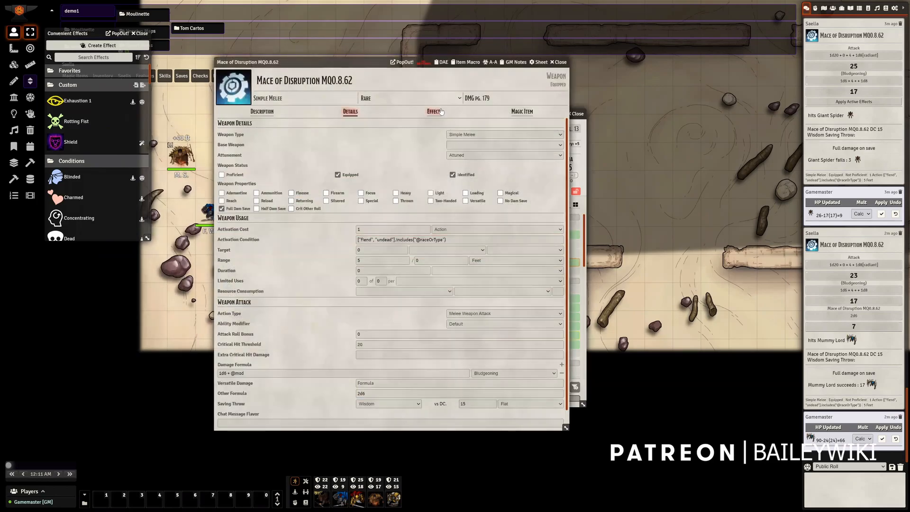
Examine the mace's Frightened effect and the option requiring its activation condition for effect activation, and close the item sheet
click(441, 112)
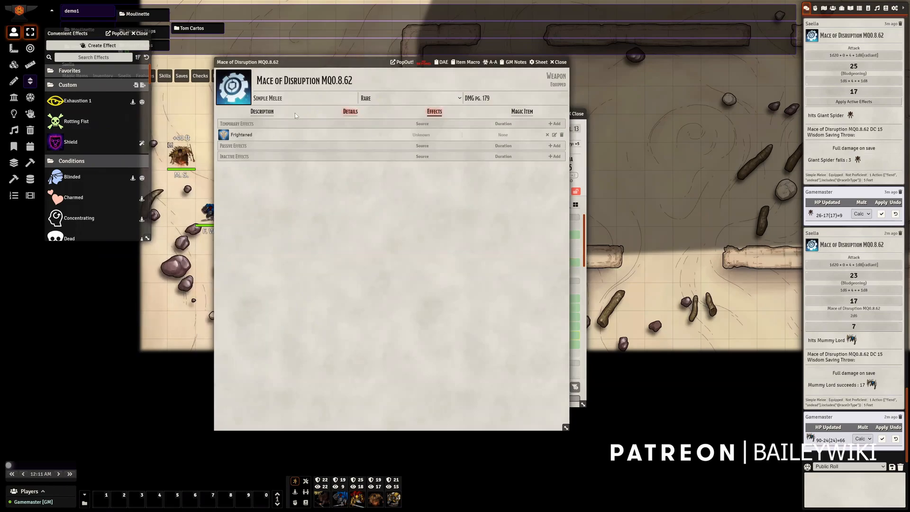
click(275, 117)
click(350, 111)
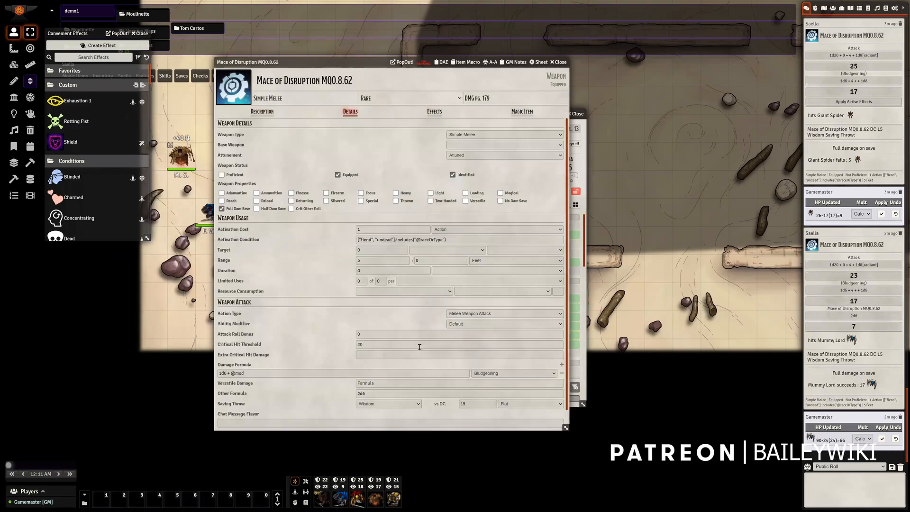
scroll(508, 218, down, 3)
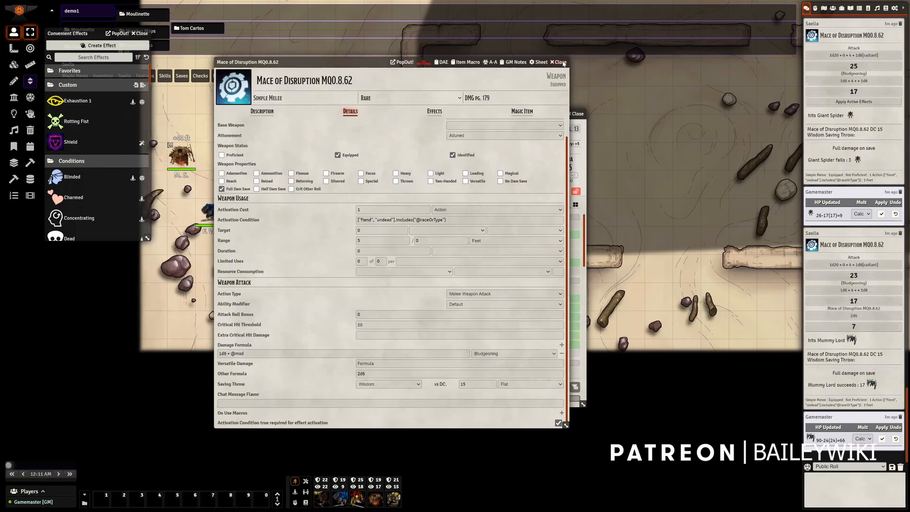
click(560, 62)
Move Saella's sheet clear of the tokens and open the Misc section of Midi QOL's workflow settings
drag(394, 113, 433, 90)
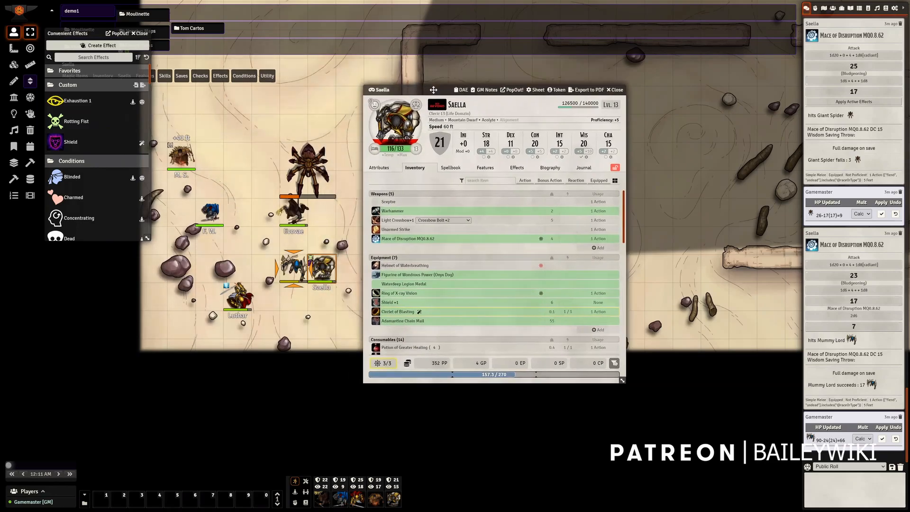
drag(433, 89, 611, 104)
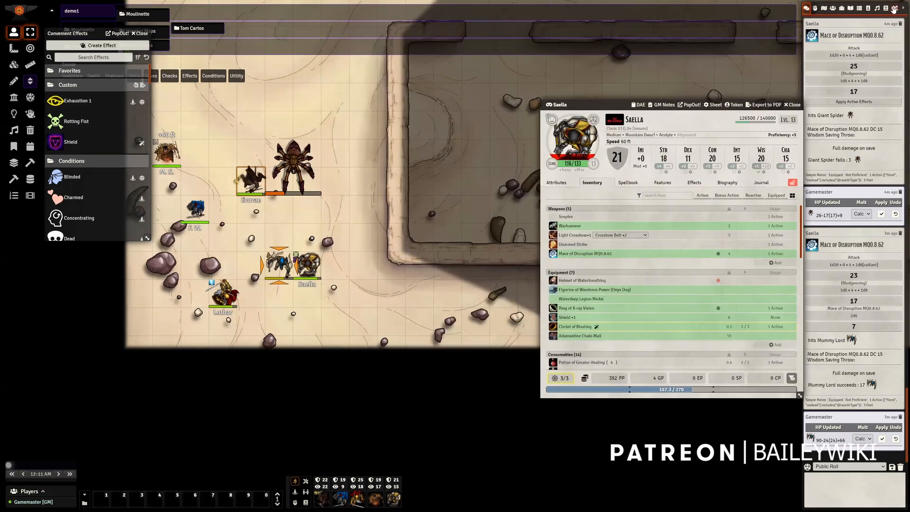
click(894, 8)
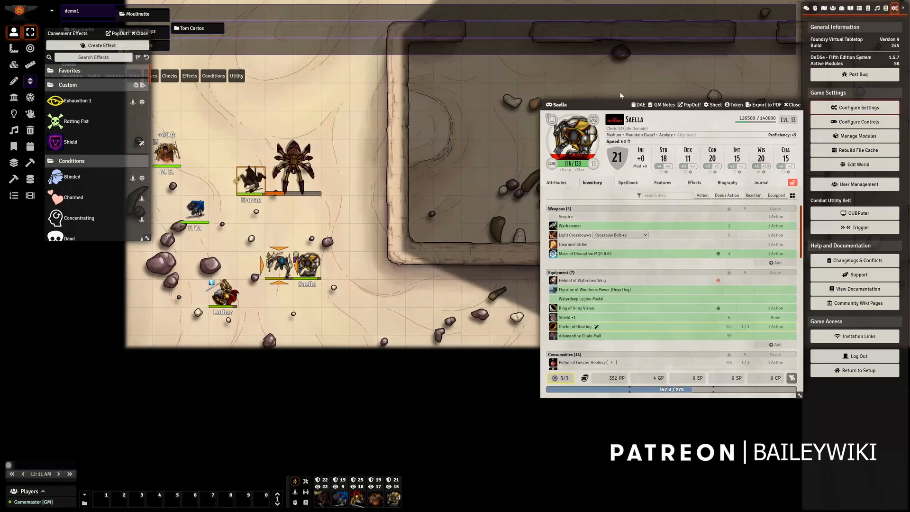
scroll(410, 337, down, 2)
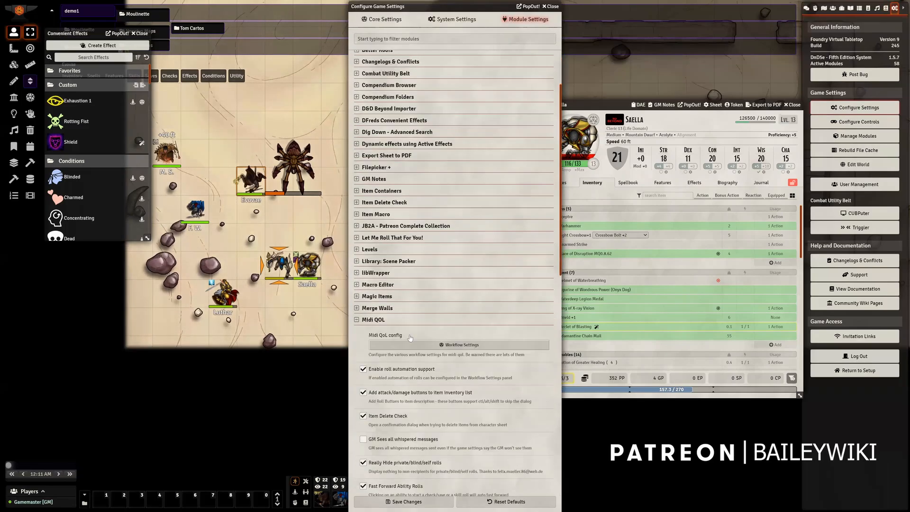
scroll(410, 338, down, 1)
click(438, 284)
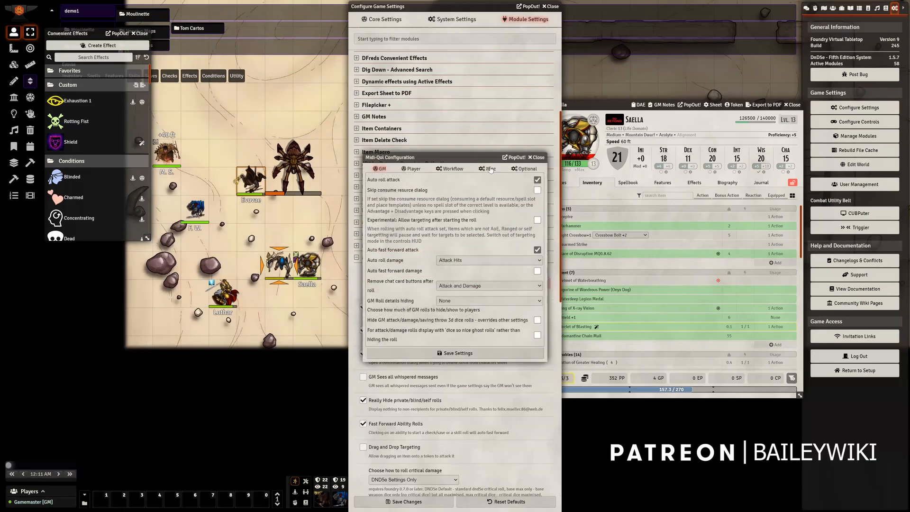
click(491, 169)
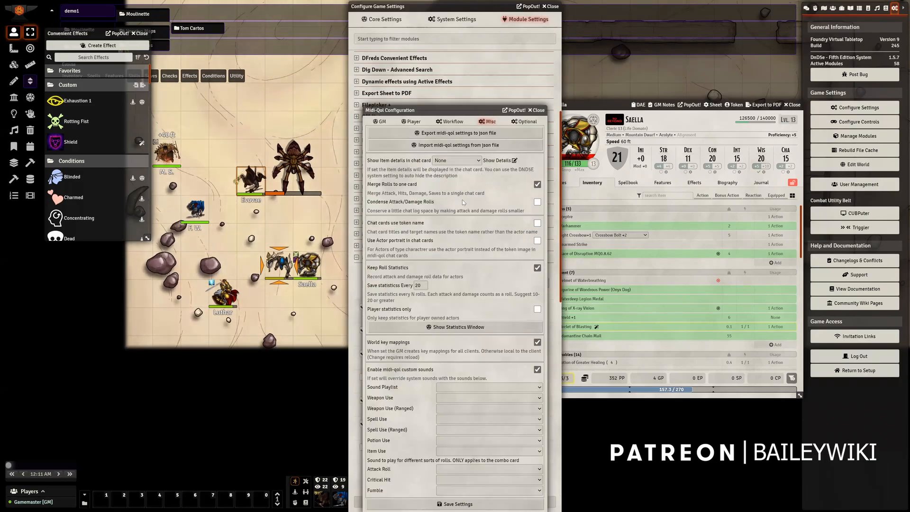
Attack the Mummy Lord with Saella's Mace of Disruption once with merged roll cards, and again with Merge Rolls to one card disabled and saved
click(806, 8)
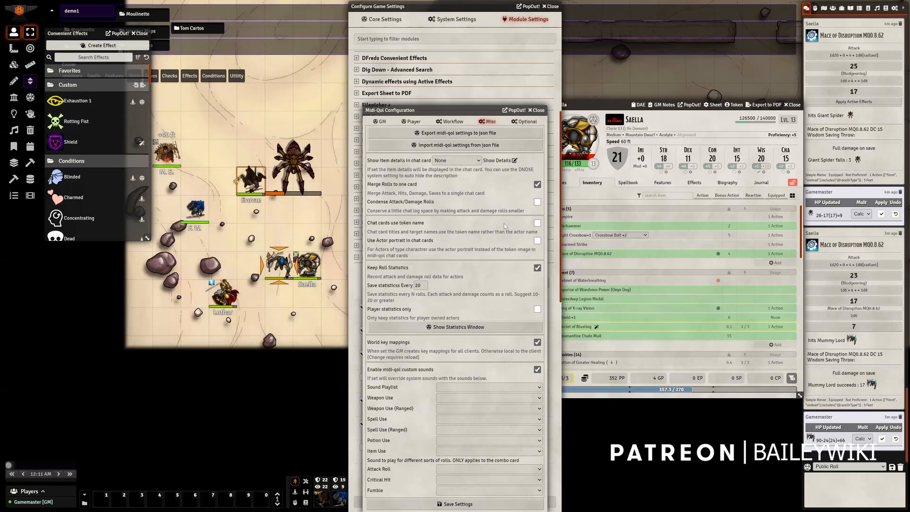
click(550, 184)
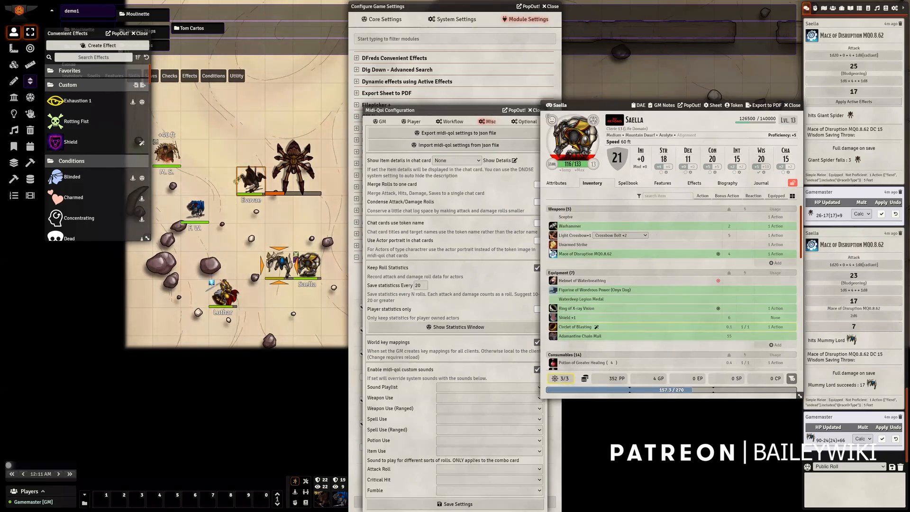
click(553, 254)
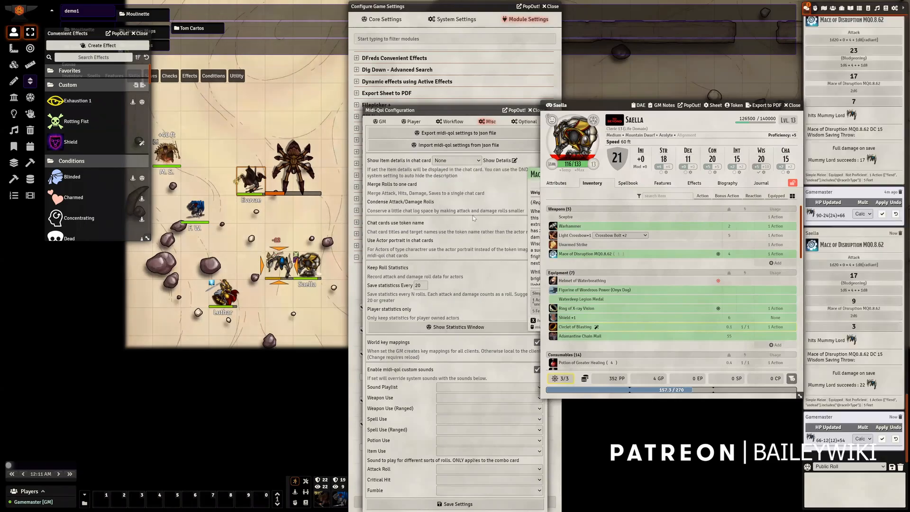
click(454, 503)
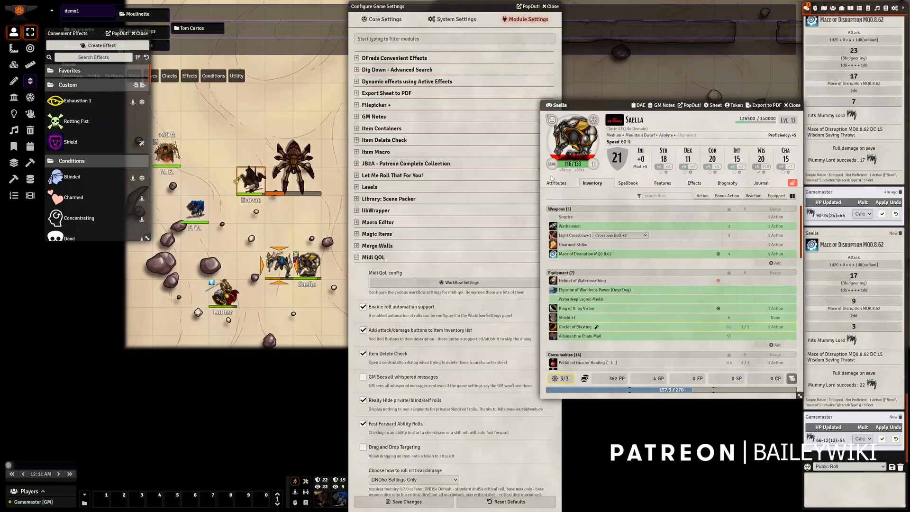
click(552, 254)
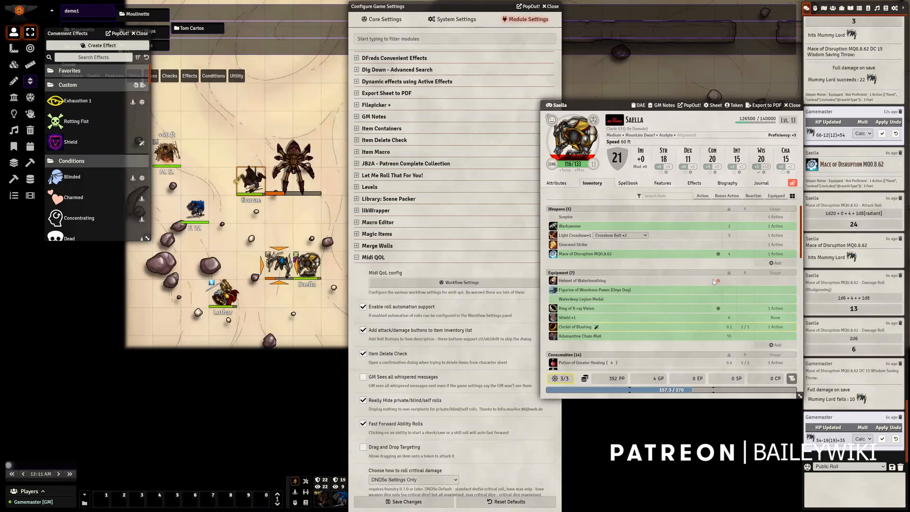
Re-enable Merge Rolls to one card in Midi QOL's Misc settings, and view Saella's roll statistics
click(461, 283)
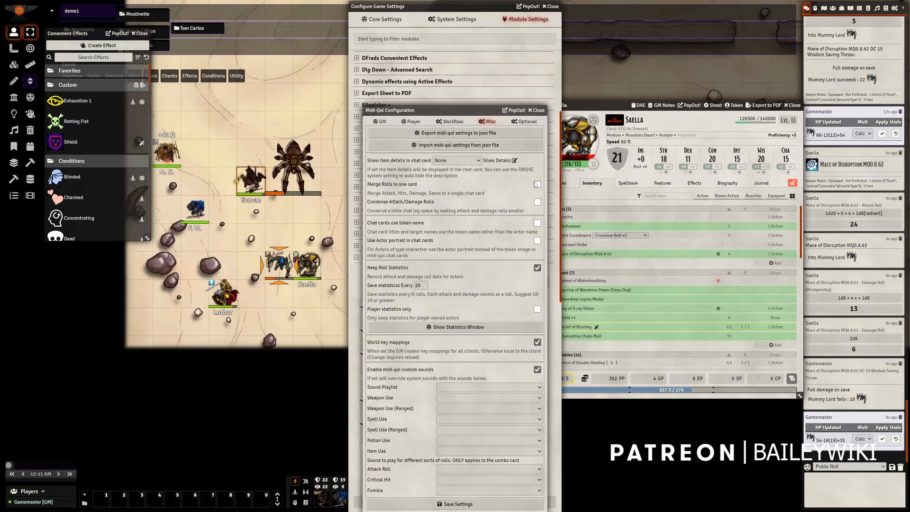
click(537, 185)
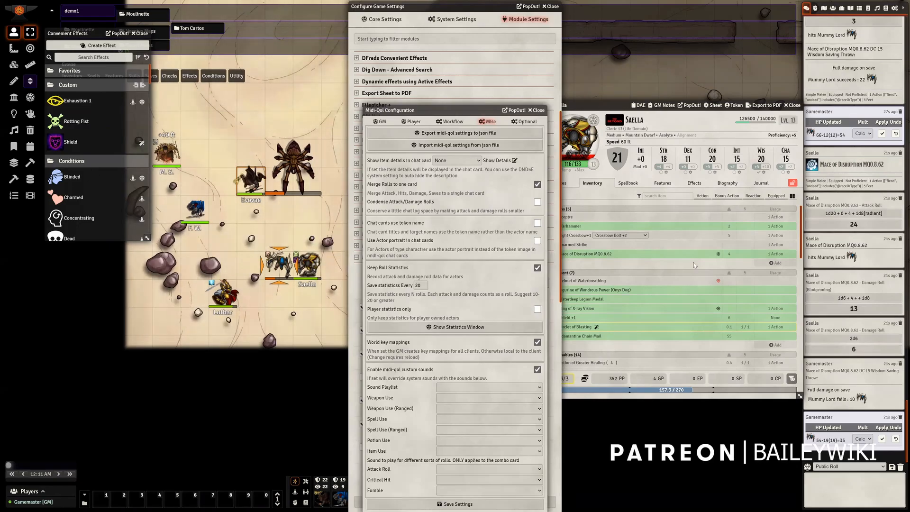
click(456, 328)
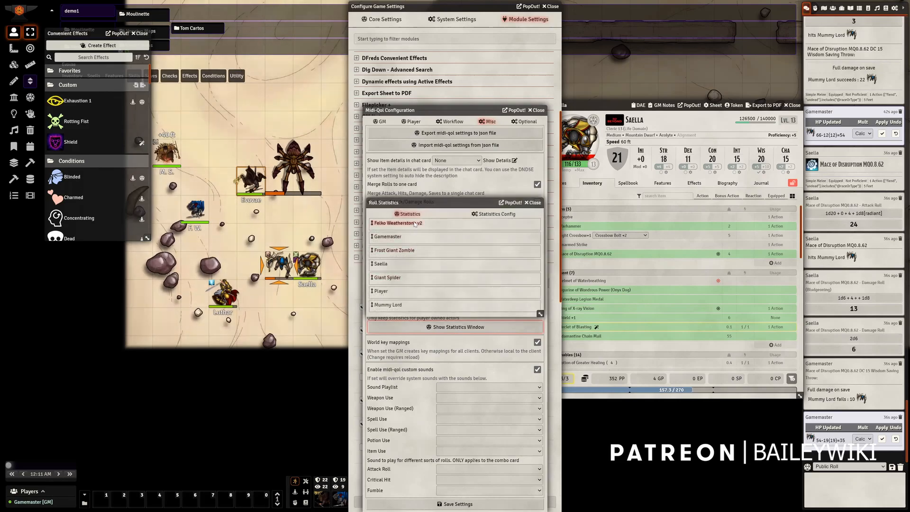
click(386, 266)
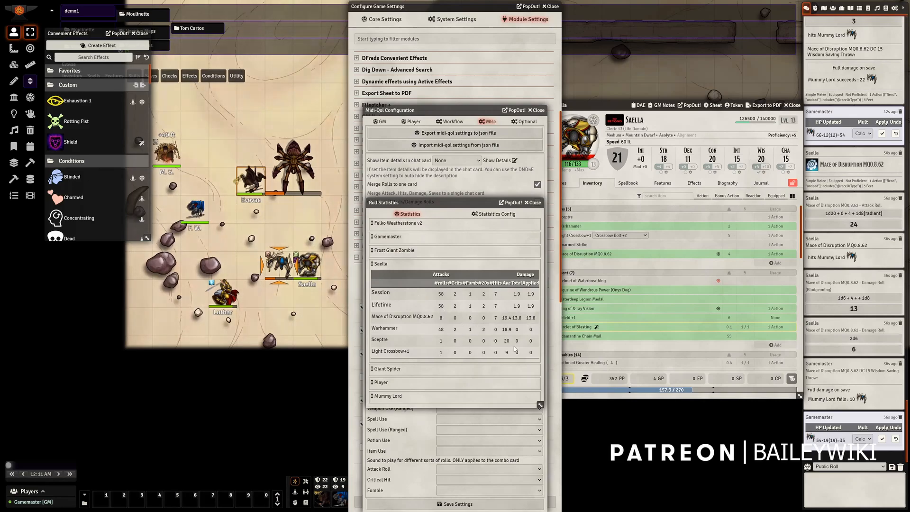
click(535, 203)
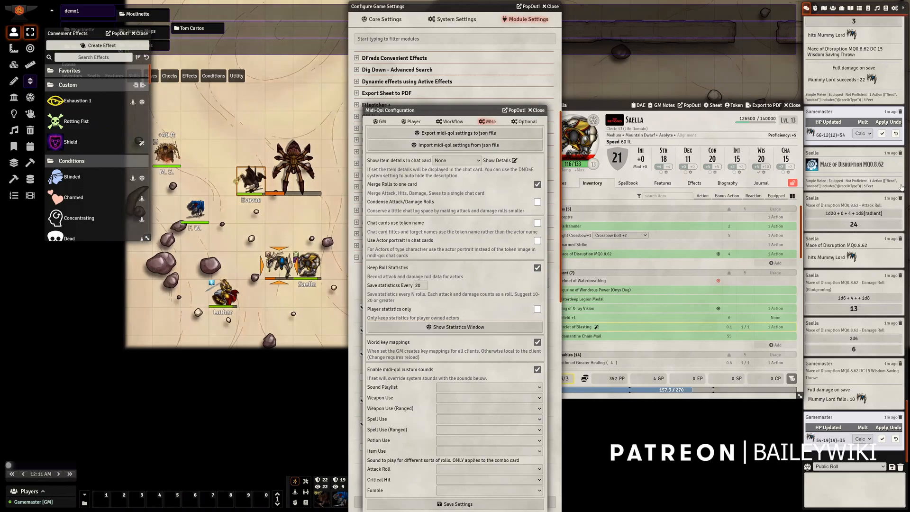
Examine the Midi QOL keybindings for advantage, disadvantage, versatile, other formula and critical rolls, and close the controls configuration
click(894, 8)
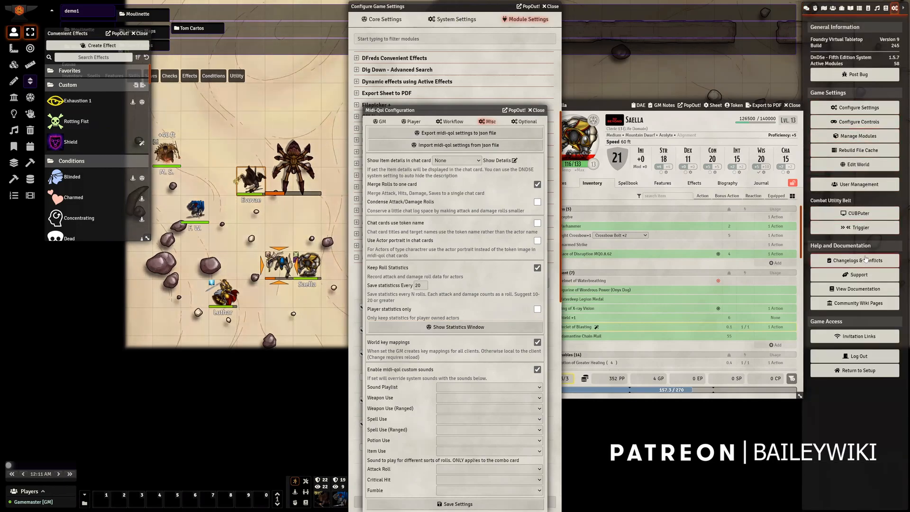
click(861, 121)
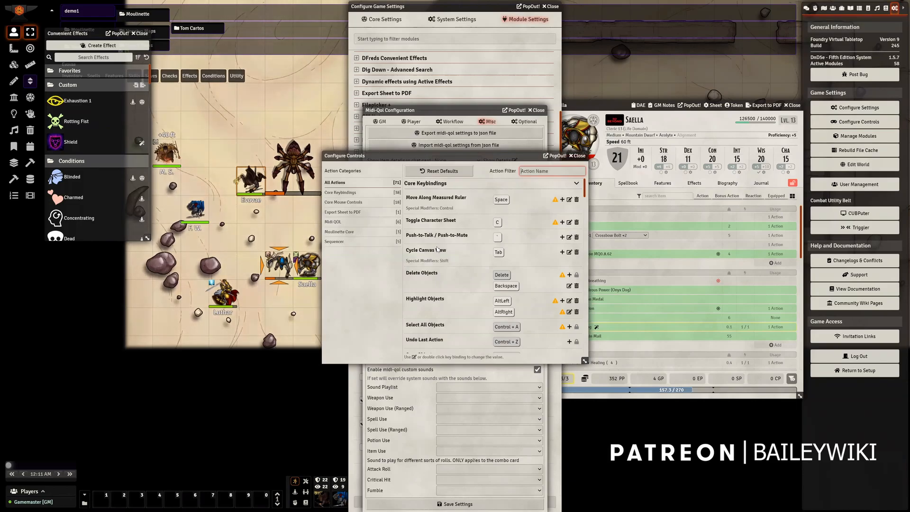
scroll(470, 232, down, 20)
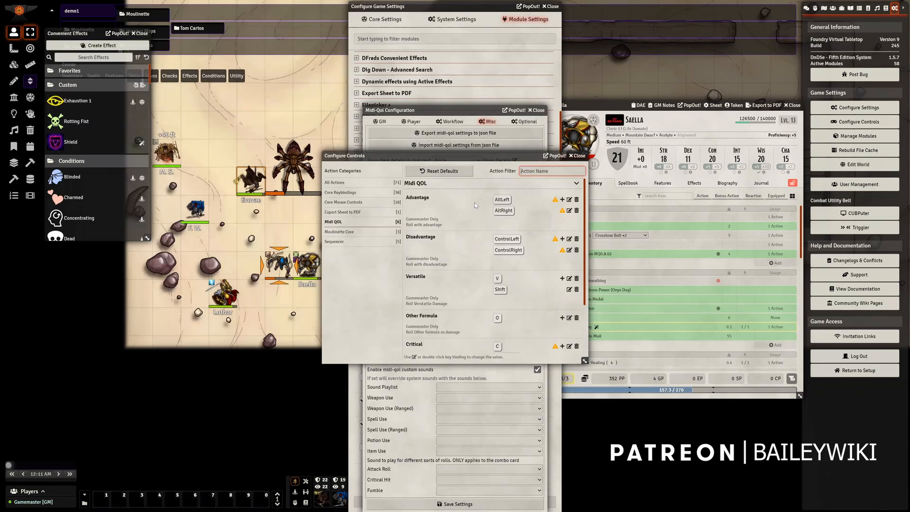
click(579, 156)
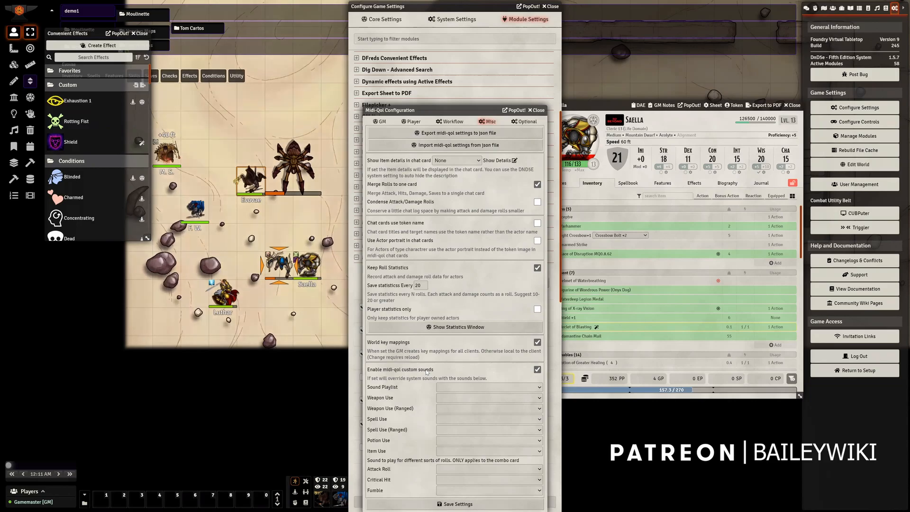
Check the Sound Playlist setting, and toggle the experimental Optional Game Rules off and on to show their options
click(464, 385)
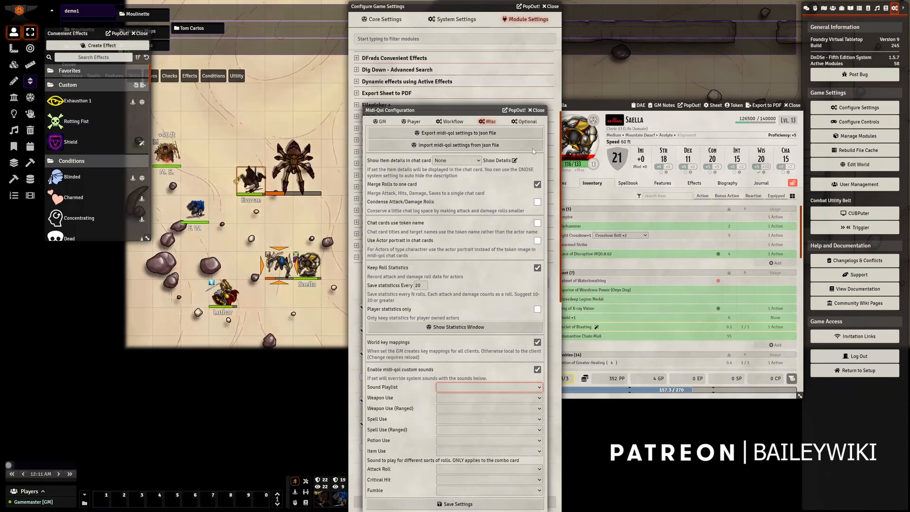
click(521, 169)
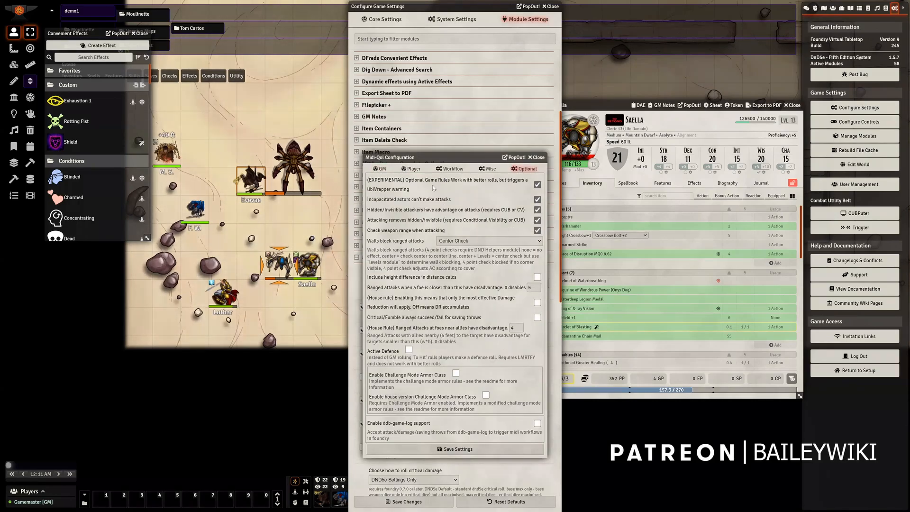
click(537, 185)
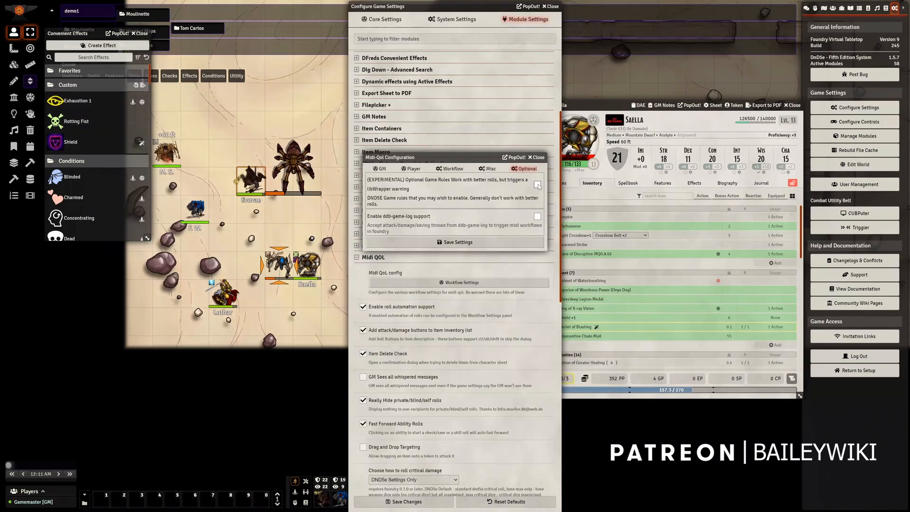
click(536, 184)
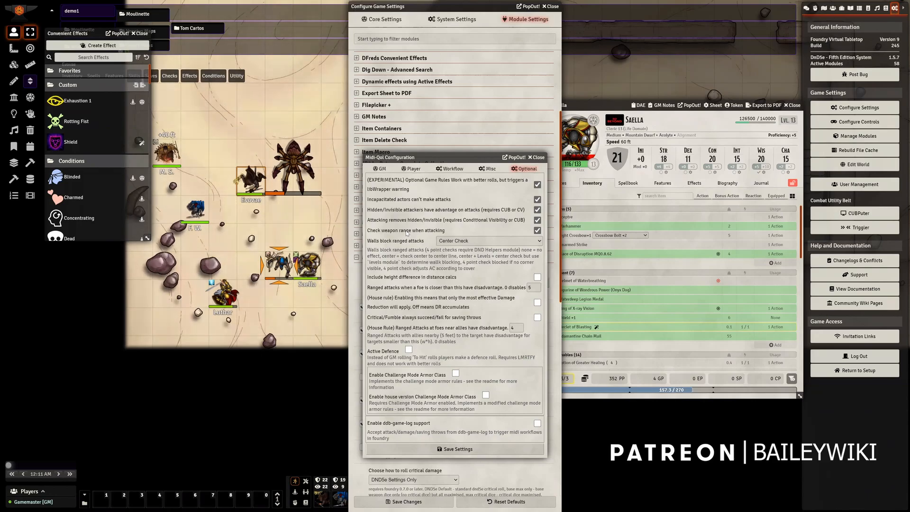
Review the choices for walls blocking ranged attacks alongside the walled area on the map, keeping Center Check
click(459, 242)
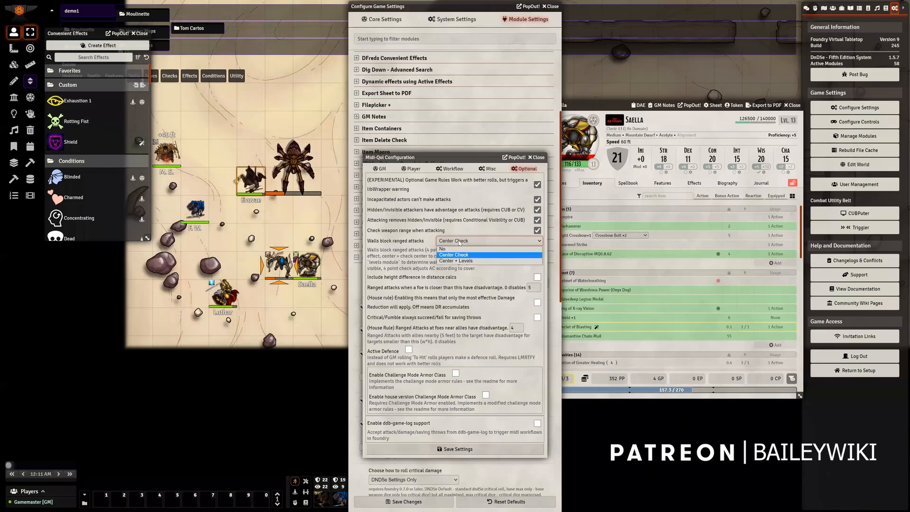
click(405, 243)
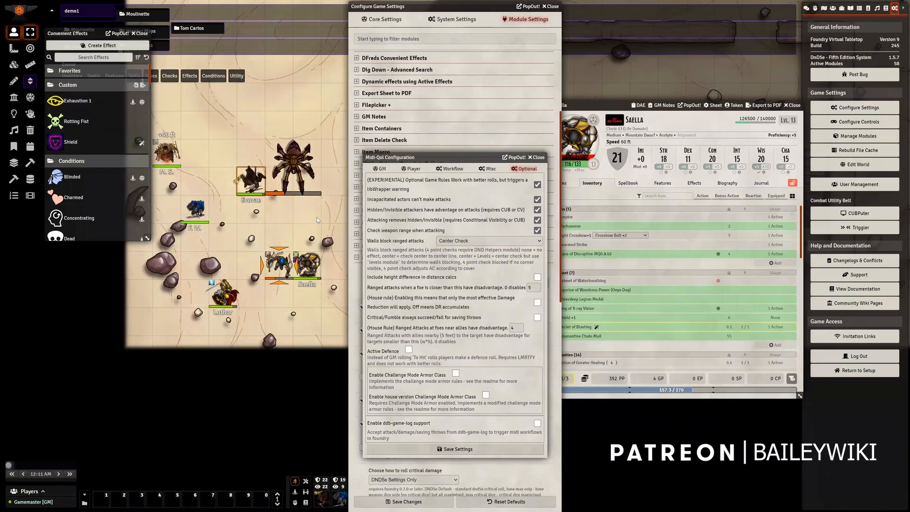
drag(337, 281, 253, 289)
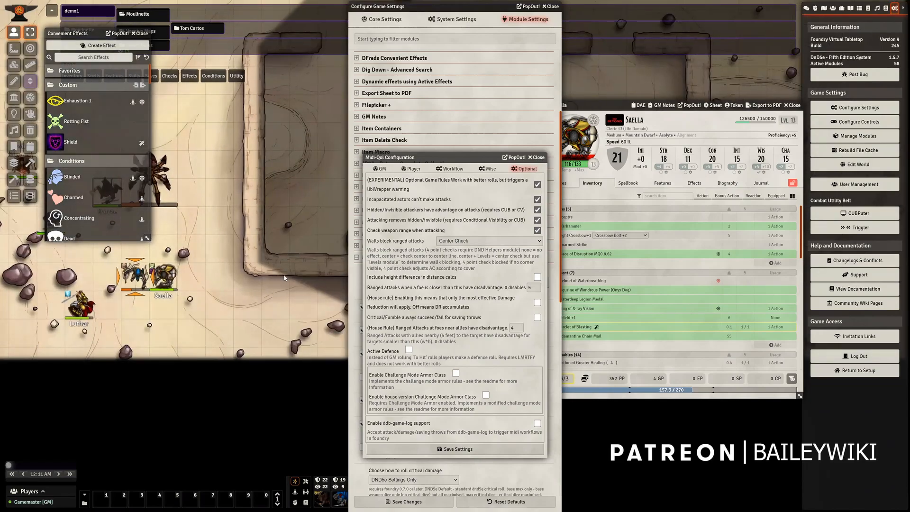
click(465, 241)
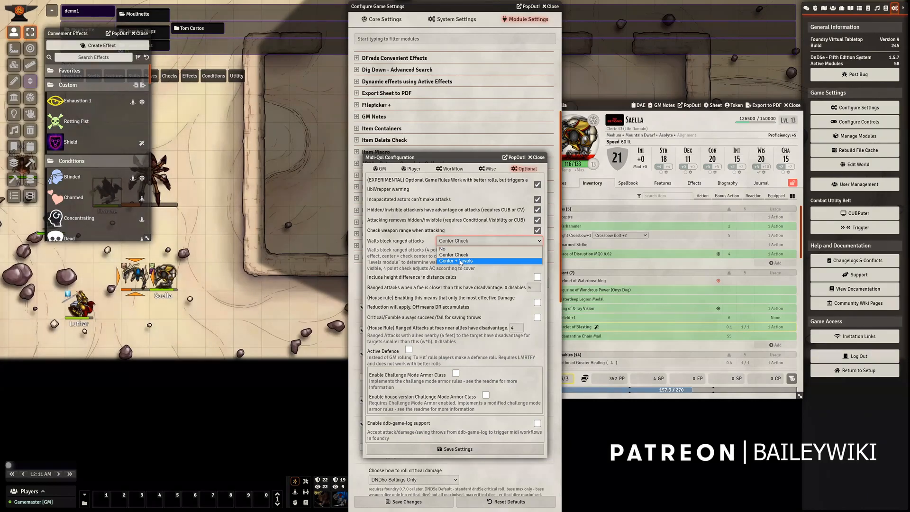
click(386, 246)
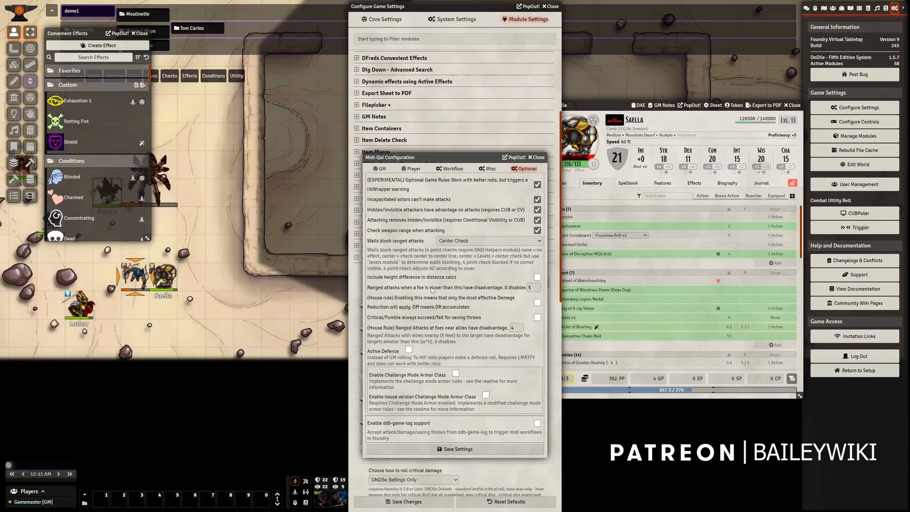
Set the foe distance within which ranged attacks have disadvantage to 5
double_click(532, 287)
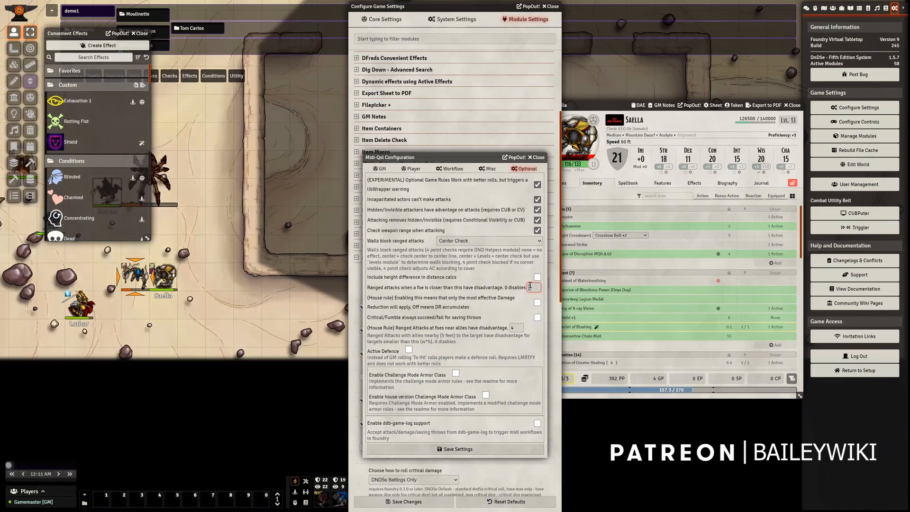
text(5)
click(438, 346)
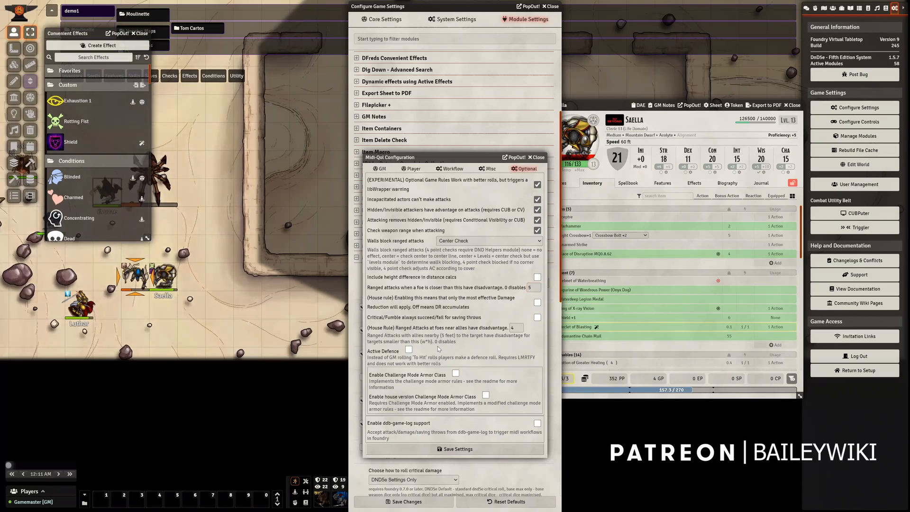